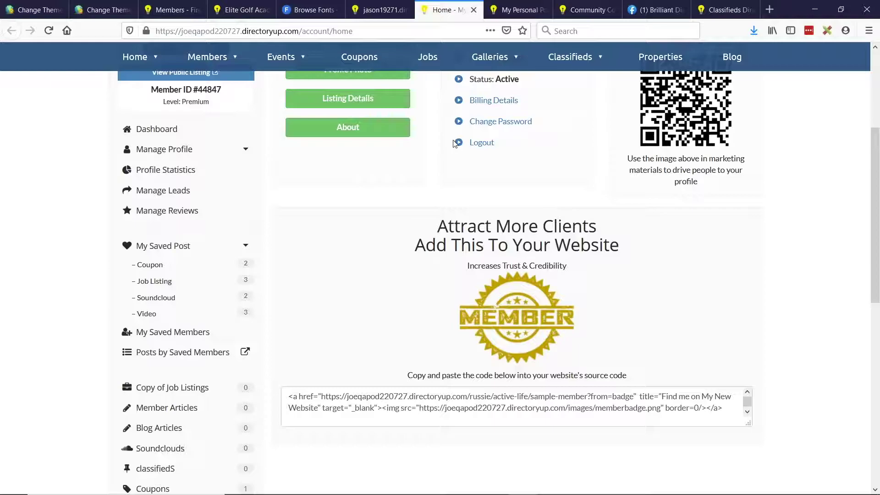
# Step: In the admin Menu Manager, open the Header Main Menu editor in a new tab
pyautogui.scroll(5, 403, 172)
pyautogui.click(55, 17)
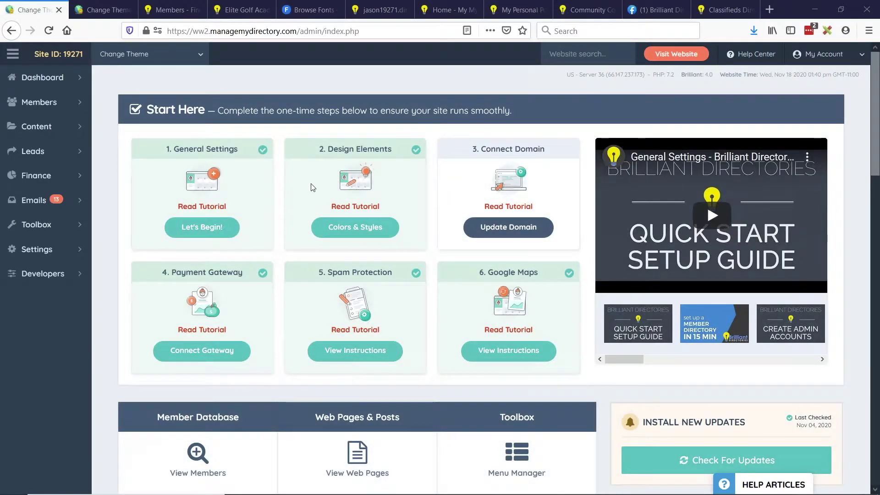
pyautogui.click(77, 225)
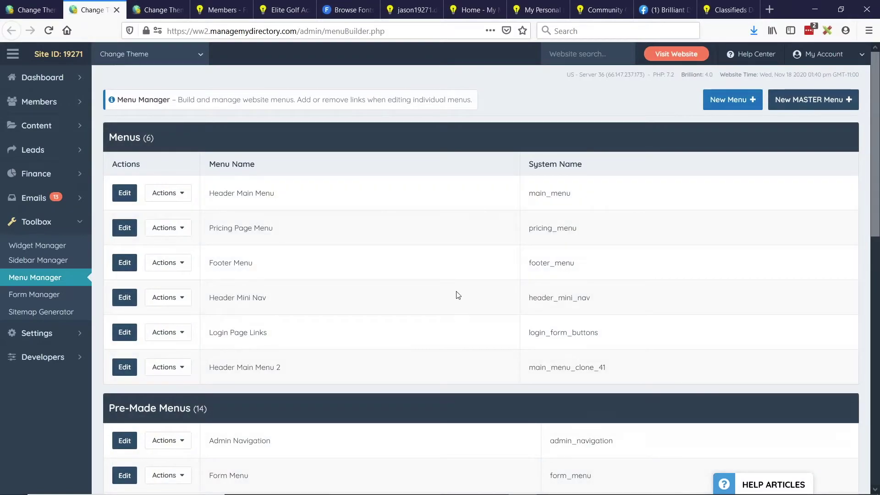
pyautogui.moveTo(209, 193); pyautogui.dragTo(275, 193)
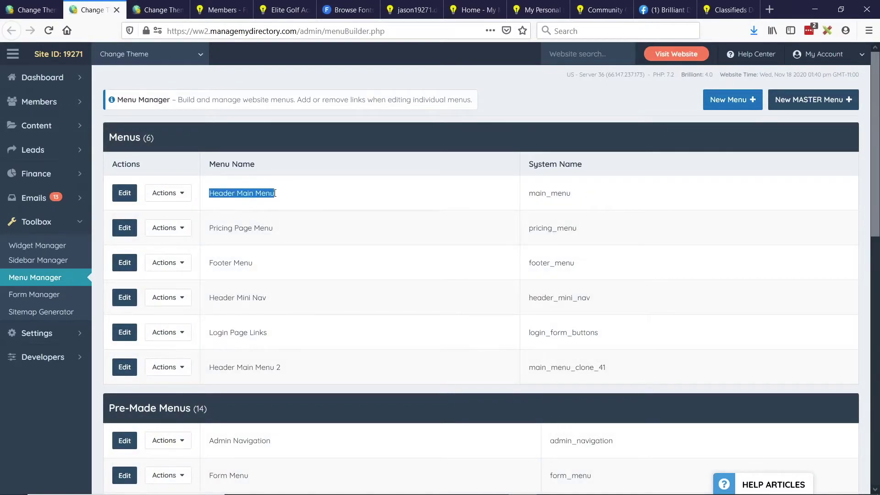
pyautogui.middleClick(124, 193)
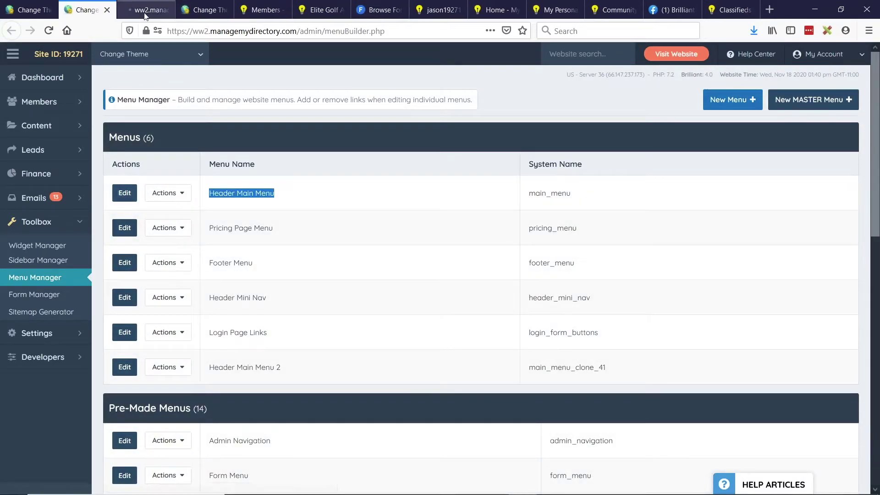
# Step: Switch to the new tab showing the Header Main Menu's six product-category links
pyautogui.click(145, 14)
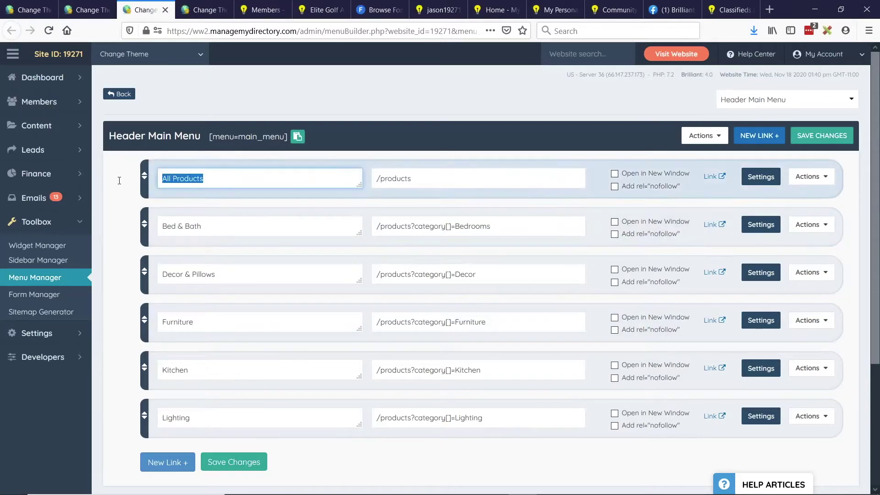
# Step: Rename the first two links to About (/about) and Why Join (/benefits)
pyautogui.write('About')
pyautogui.click(404, 179)
pyautogui.doubleClick(404, 178)
pyautogui.write('ab')
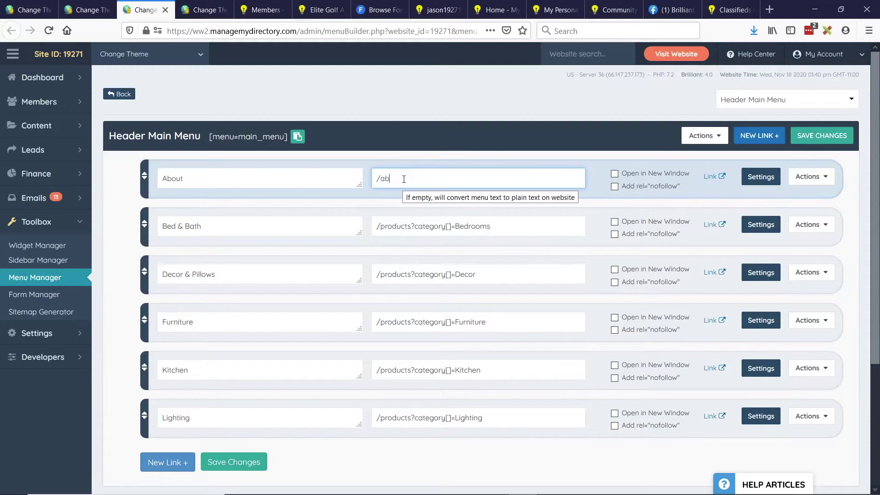
pyautogui.write('out')
pyautogui.moveTo(185, 227); pyautogui.dragTo(276, 228)
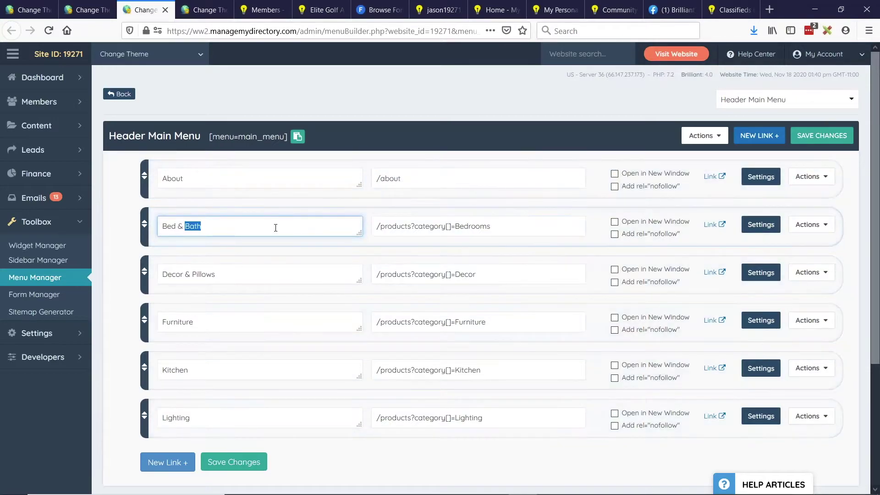
pyautogui.tripleClick(259, 227)
pyautogui.write('Why Join')
pyautogui.moveTo(380, 227); pyautogui.dragTo(519, 227)
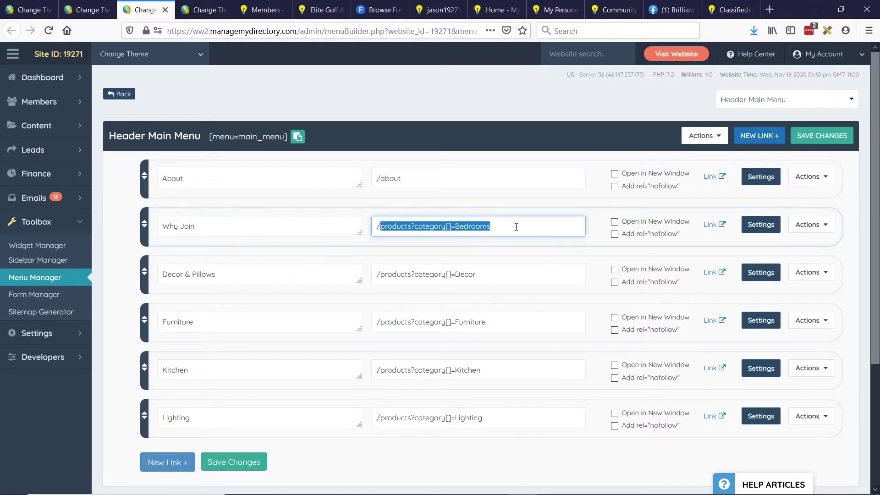
pyautogui.write('/benefits')
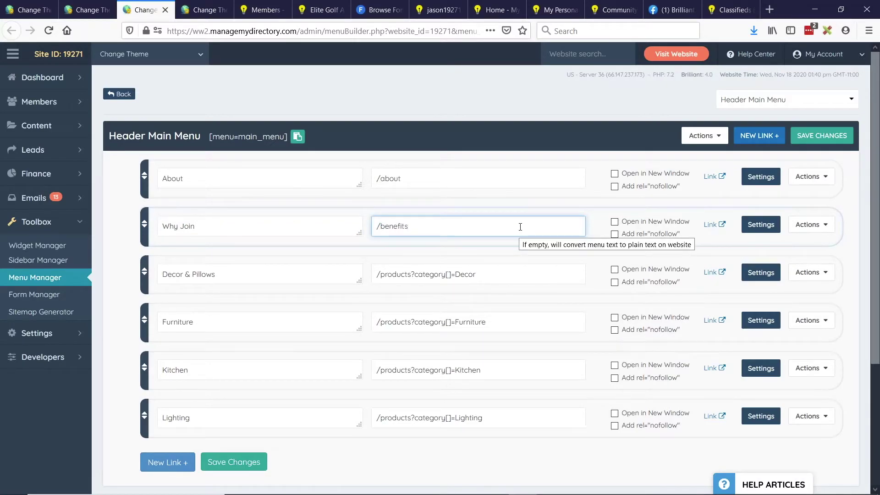
# Step: Rename the third and fourth links to Testimonials (/testimonials) and JOIN TODAY (/join)
pyautogui.tripleClick(235, 271)
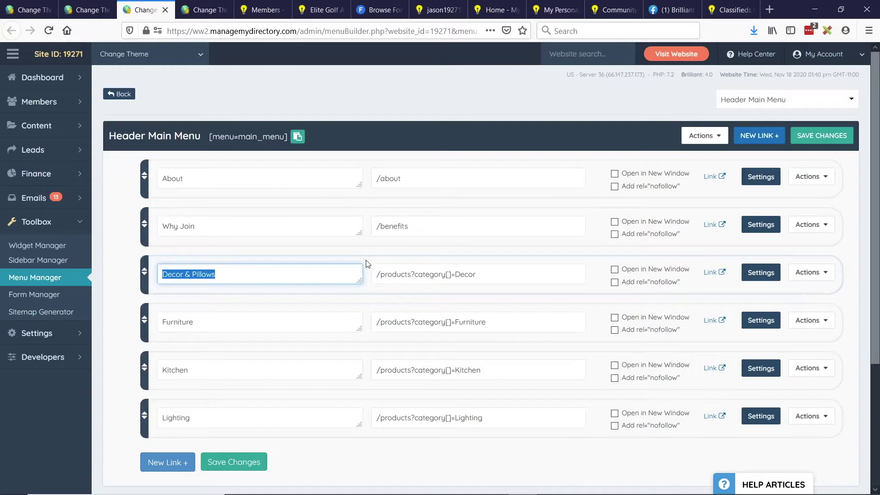
pyautogui.write('Testimonials')
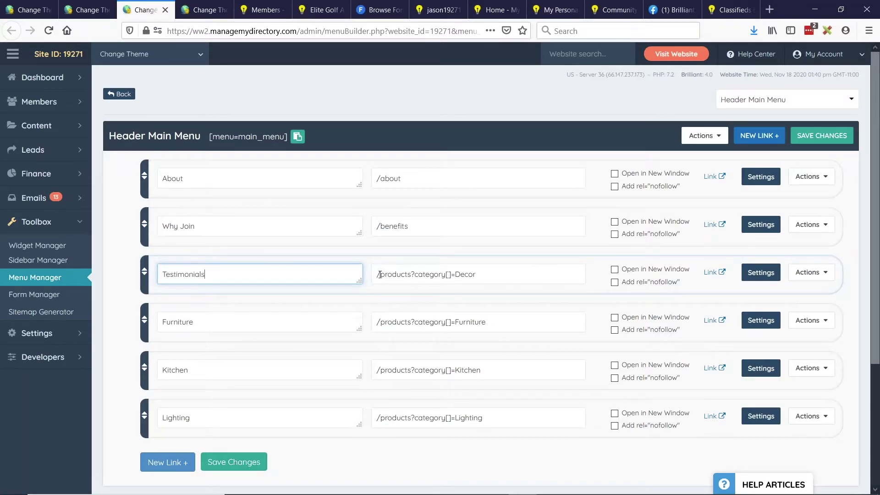
pyautogui.moveTo(380, 274); pyautogui.dragTo(524, 274)
pyautogui.write('testimo')
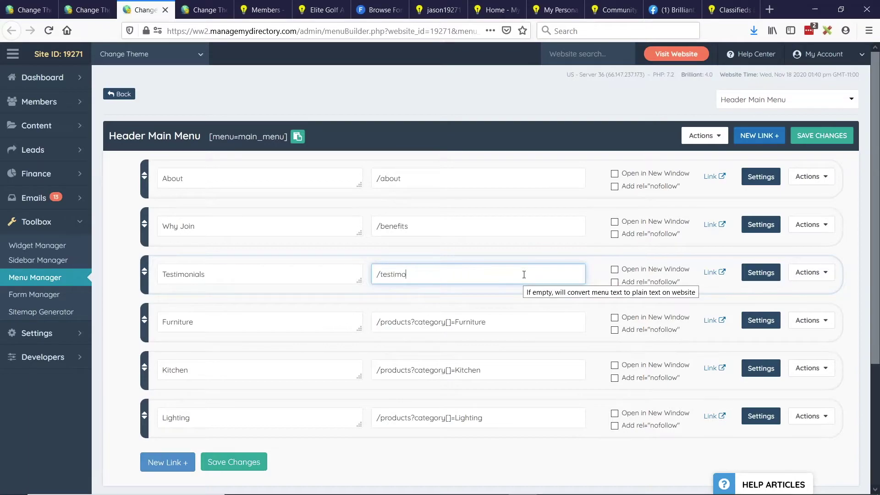
pyautogui.write('nials')
pyautogui.tripleClick(231, 326)
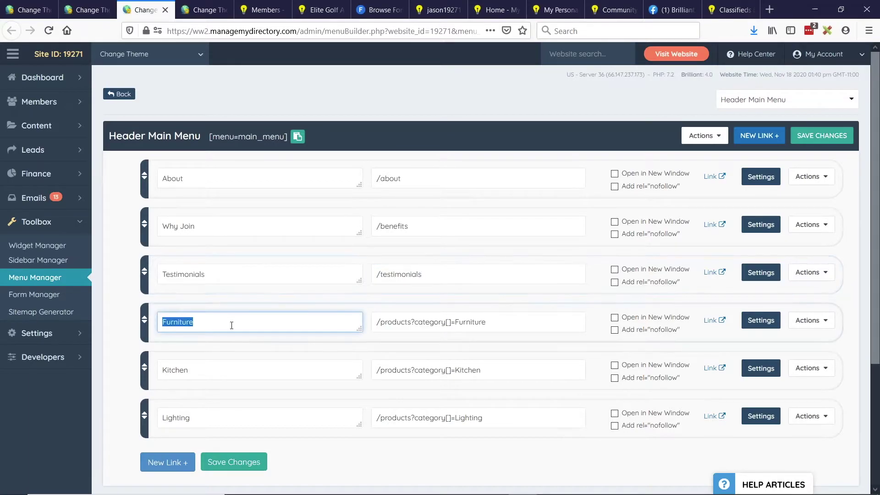
pyautogui.write('JOIN TODAY')
pyautogui.moveTo(381, 323); pyautogui.dragTo(590, 321)
pyautogui.write('join')
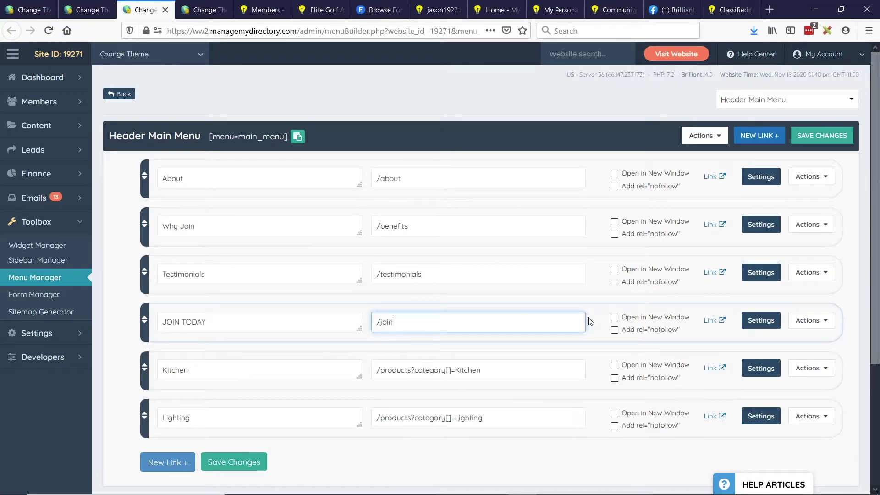
# Step: Save the menu changes and extend the first link name to About Our Mission
pyautogui.click(821, 145)
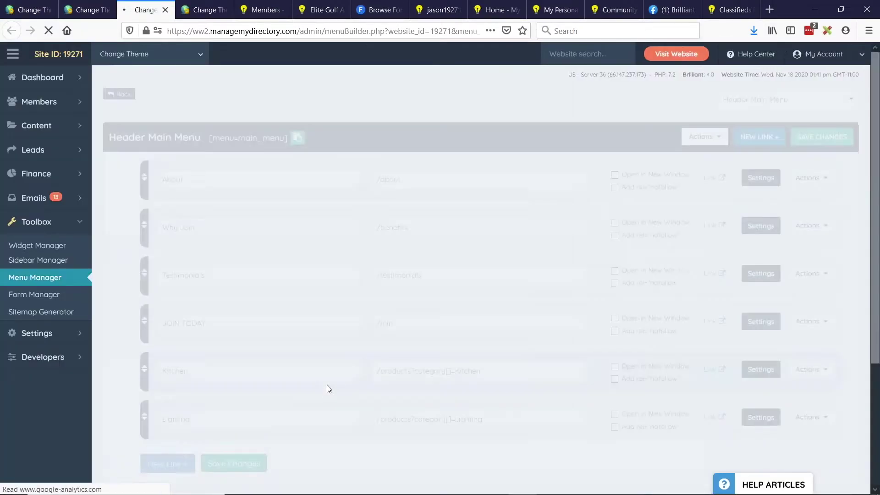
pyautogui.click(190, 180)
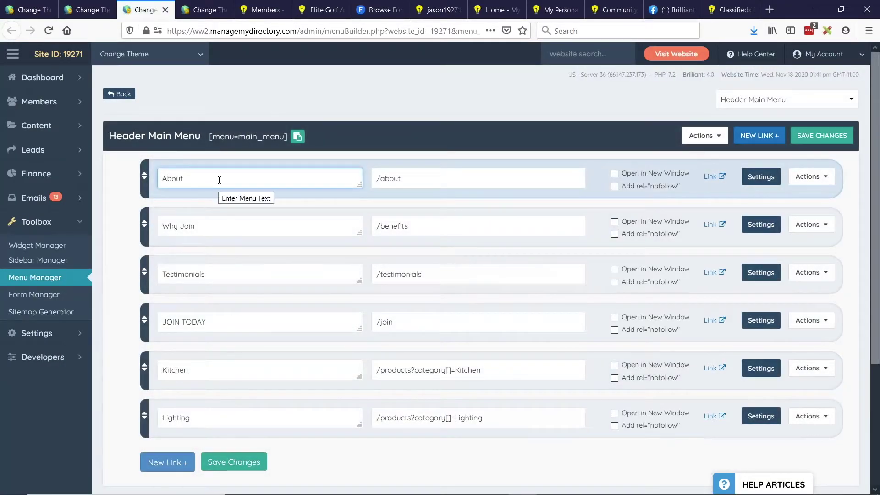
pyautogui.write('Our Mission')
# Step: Save the About Our Mission rename and delete the Kitchen and Lighting links
pyautogui.click(233, 460)
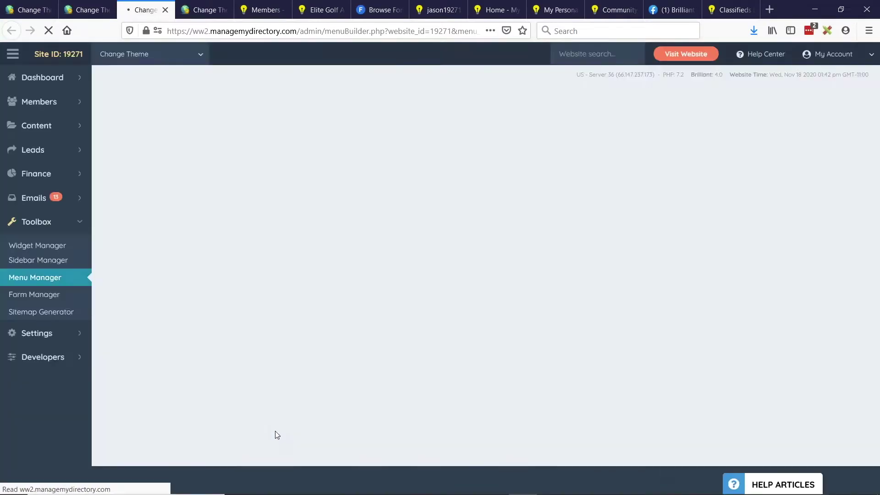
pyautogui.click(809, 368)
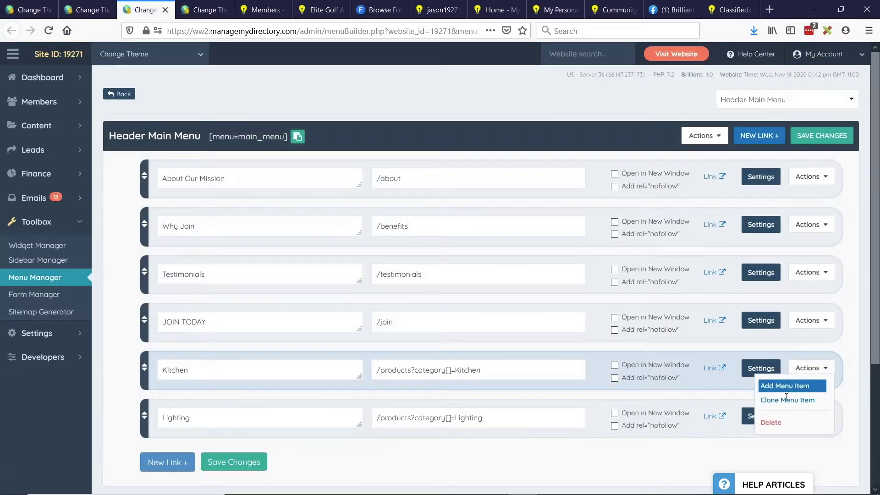
pyautogui.click(787, 424)
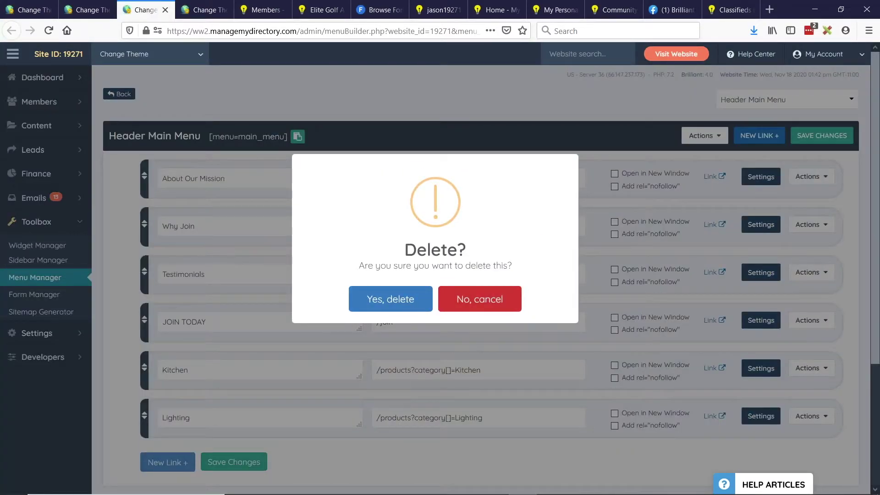
pyautogui.click(390, 299)
pyautogui.click(812, 369)
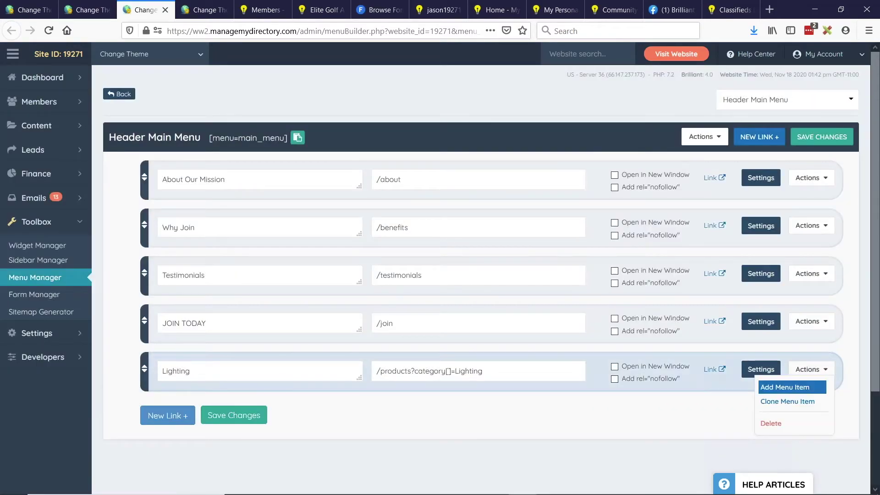
pyautogui.click(778, 424)
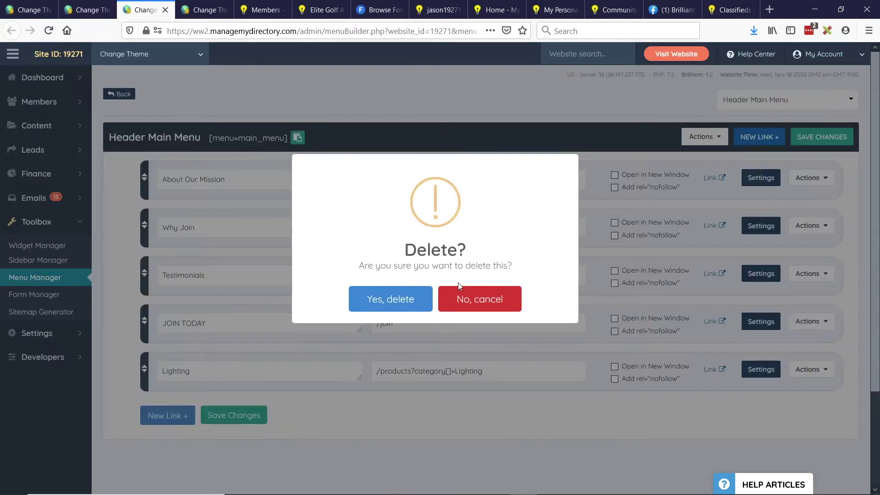
pyautogui.click(397, 301)
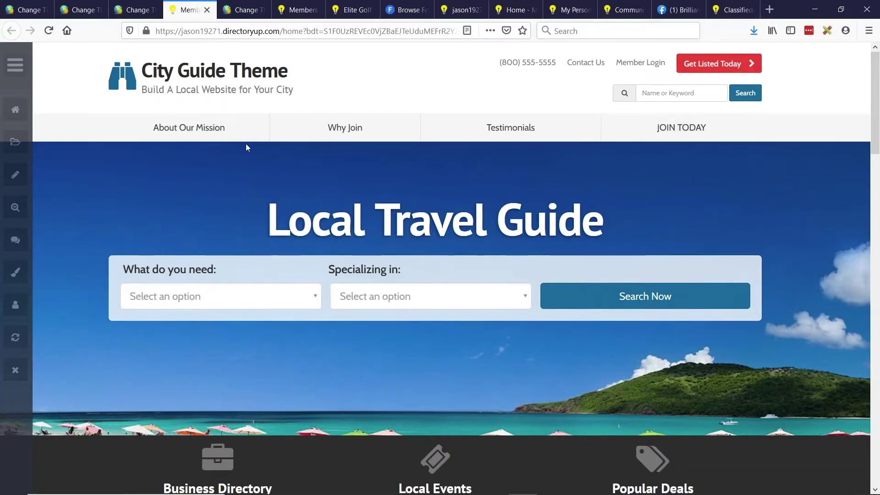
# Step: Go back to the admin tab's Menu Manager list of six menus
pyautogui.click(133, 9)
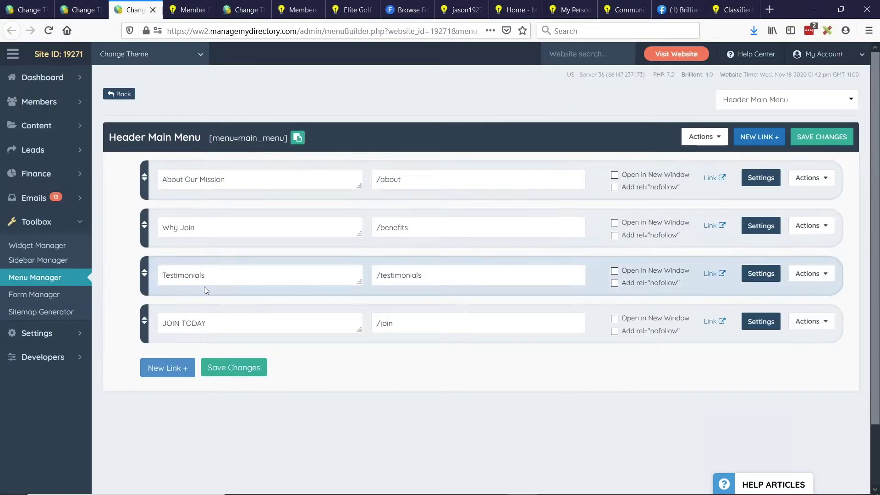
pyautogui.click(40, 283)
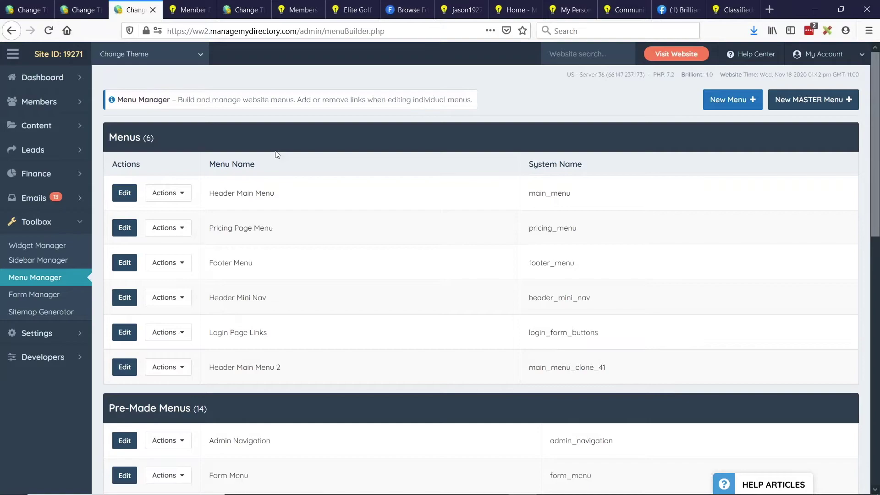
# Step: Clone Header Main Menu, creating Header Main Menu Clone 42 (main_menu_clone_42)
pyautogui.click(180, 192)
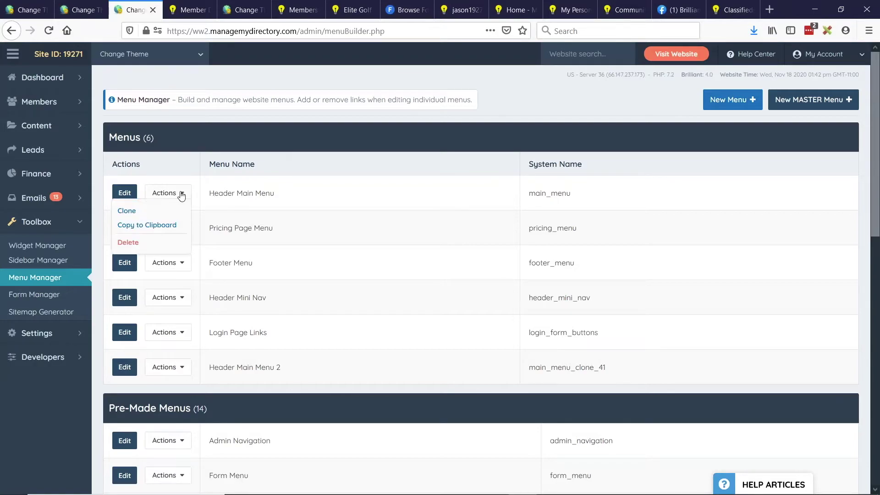
pyautogui.click(147, 212)
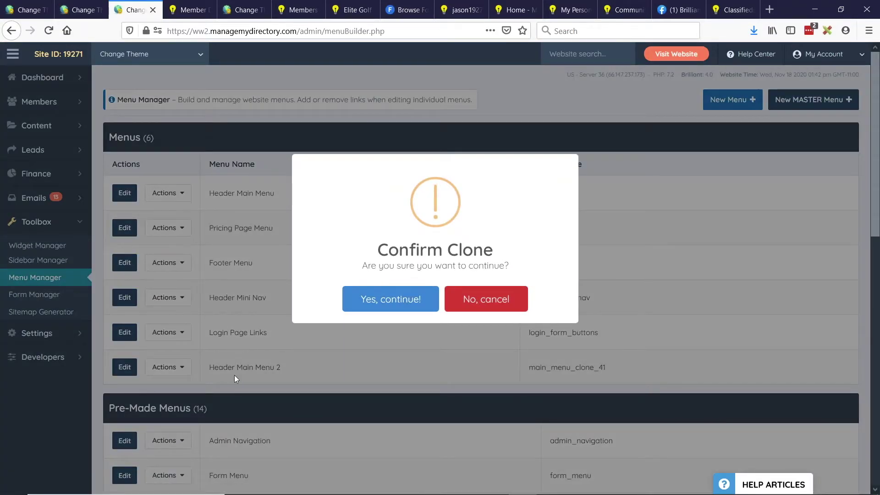
pyautogui.click(401, 304)
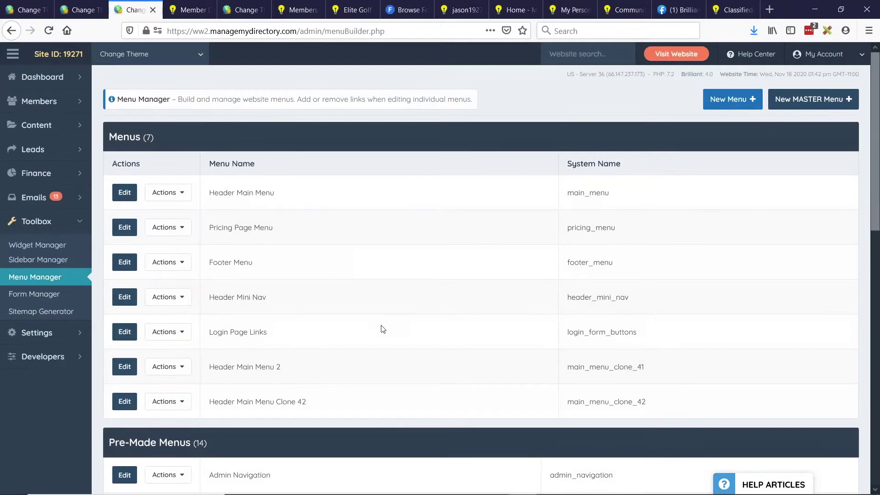
pyautogui.scroll(-2, 236, 368)
# Step: Change Header Main Menu Clone 42's menu name to 'Logged In Main Menu' and save
pyautogui.moveTo(133, 345)
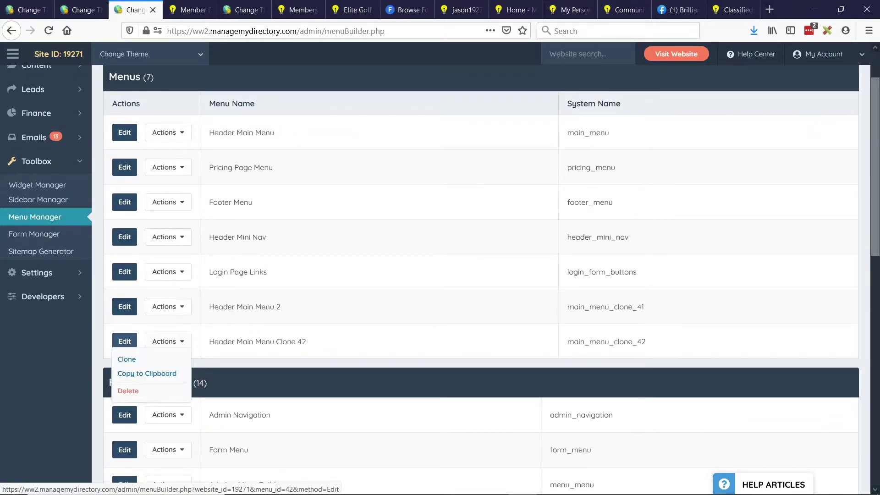
pyautogui.click(257, 342)
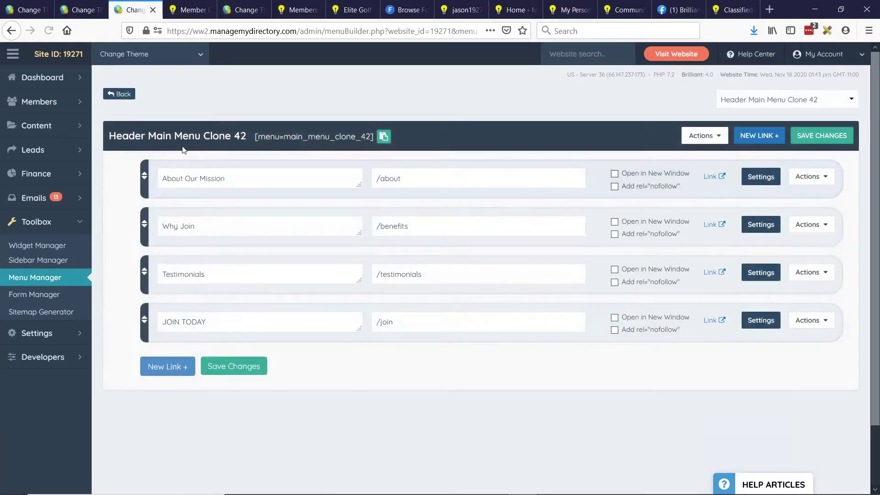
pyautogui.click(701, 136)
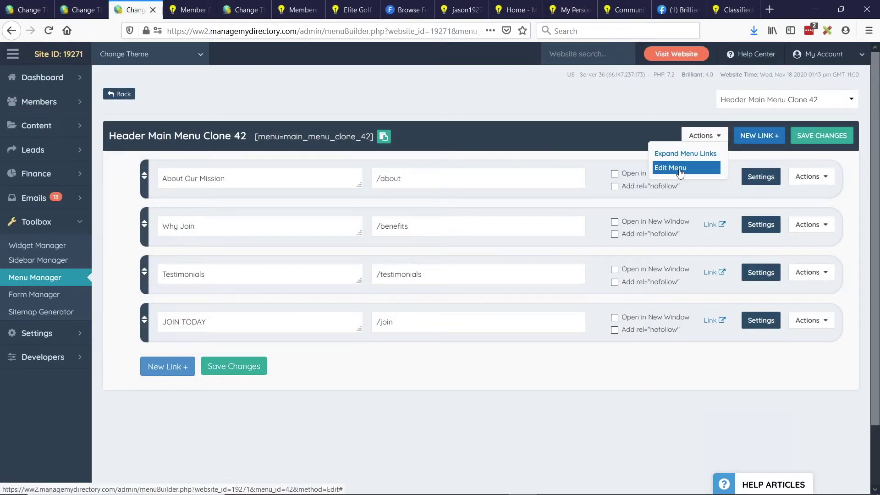
pyautogui.click(679, 170)
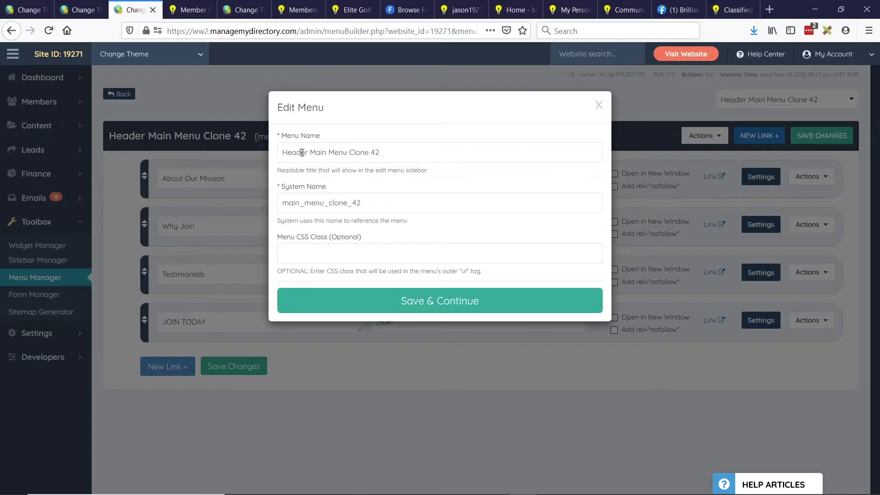
pyautogui.doubleClick(302, 152)
pyautogui.write('logged ')
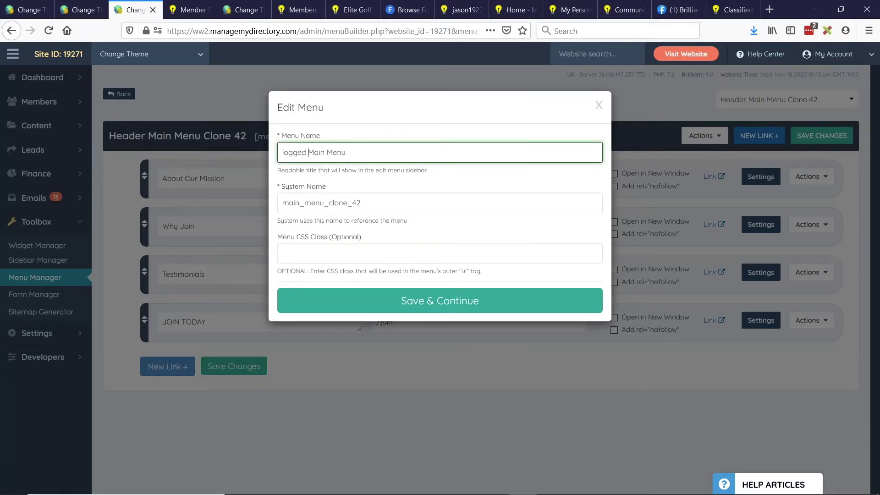
pyautogui.write('In')
pyautogui.press('Delete')
pyautogui.write('L')
pyautogui.click(445, 301)
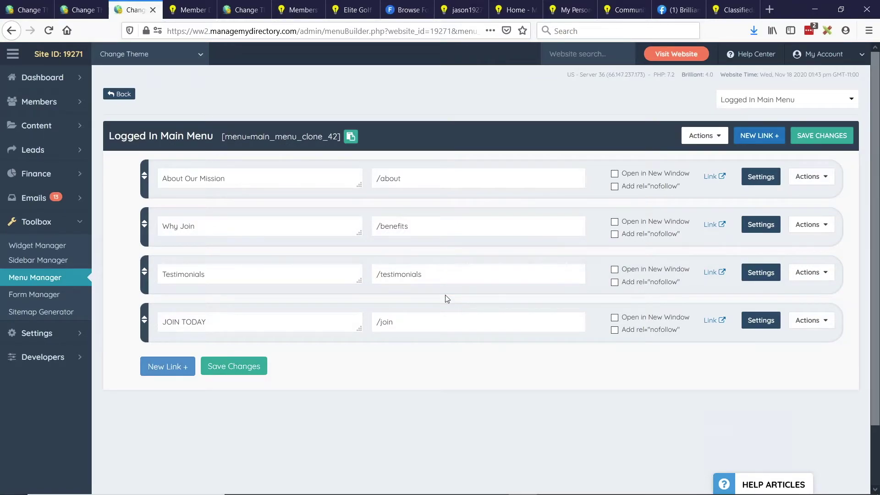
# Step: Open the member Dashboard from the live site's Welcome menu and select its /account/home path
pyautogui.moveTo(68, 102)
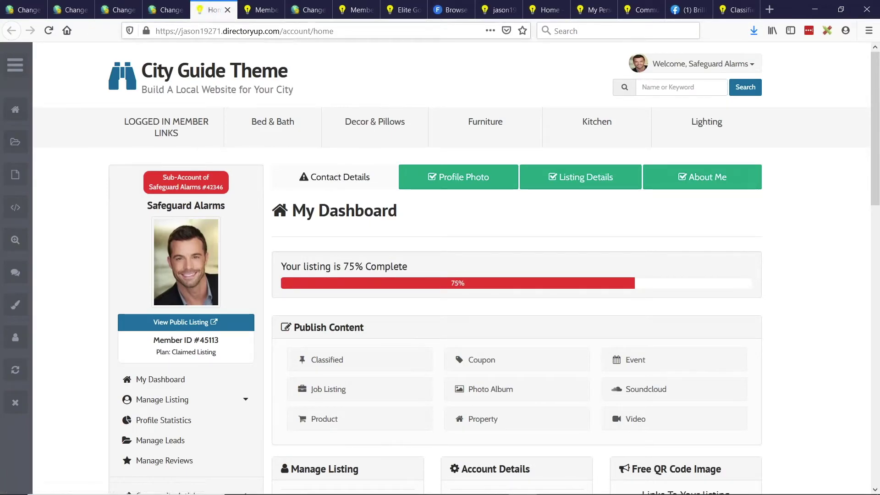
pyautogui.moveTo(282, 30); pyautogui.dragTo(335, 30)
pyautogui.click(92, 280)
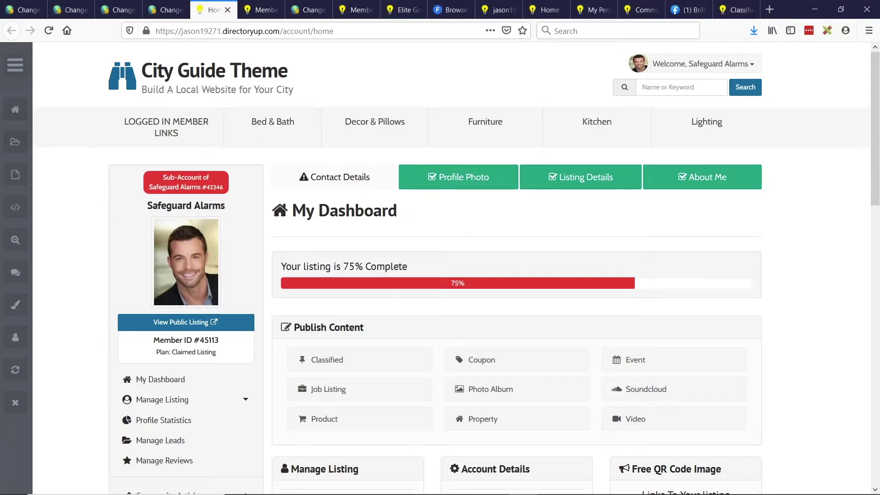
pyautogui.click(748, 65)
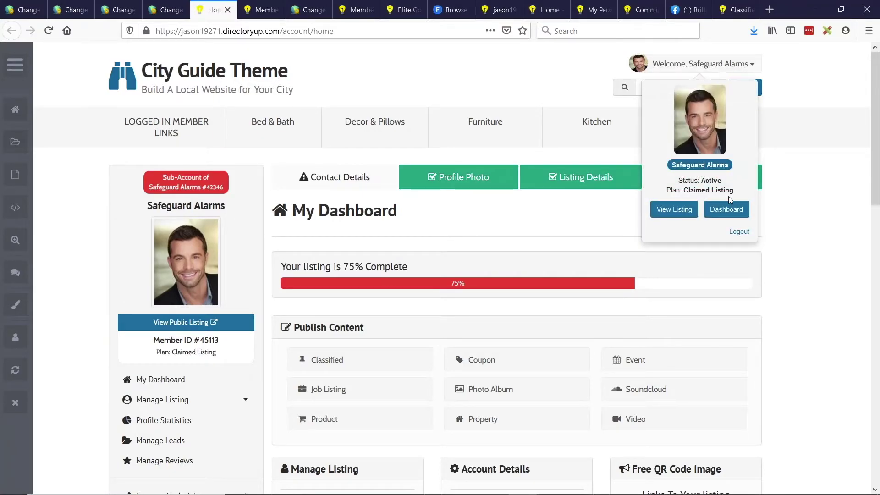
pyautogui.click(728, 213)
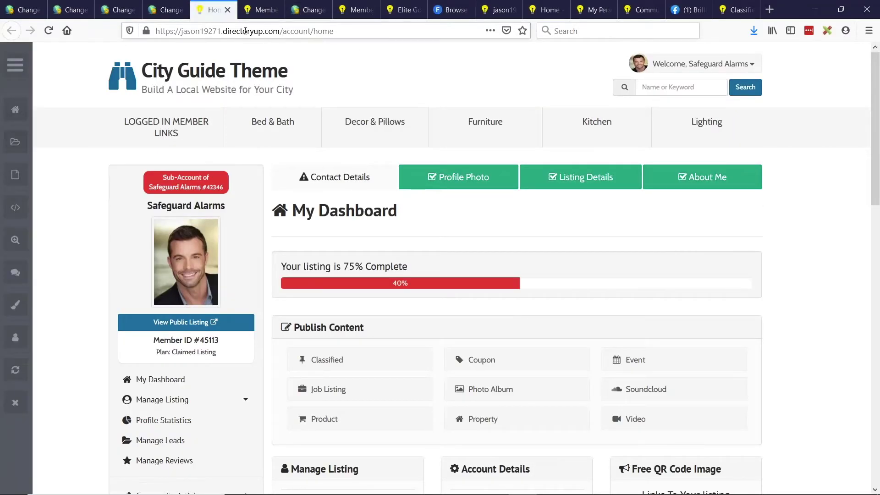
pyautogui.moveTo(280, 30); pyautogui.dragTo(363, 32)
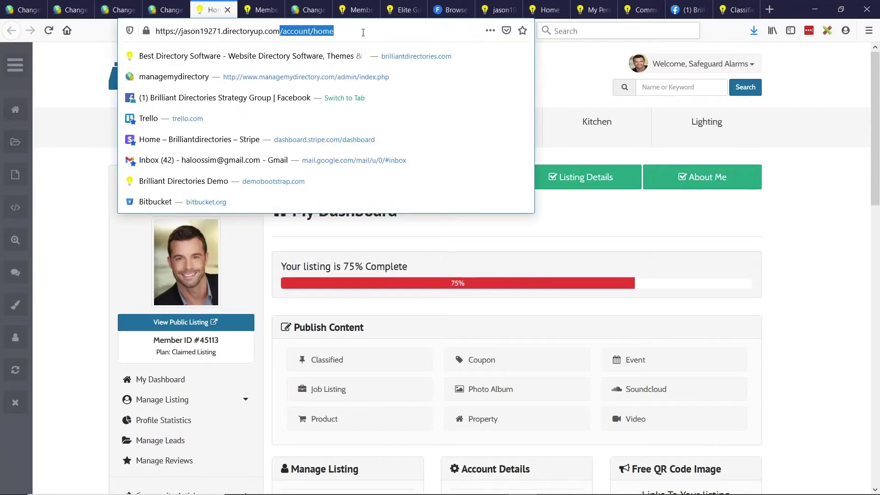
pyautogui.moveTo(280, 31); pyautogui.dragTo(370, 32)
# Step: Change the first link from About Our Mission (/about) to My Dashboard (/account/home), then test it
pyautogui.click(181, 8)
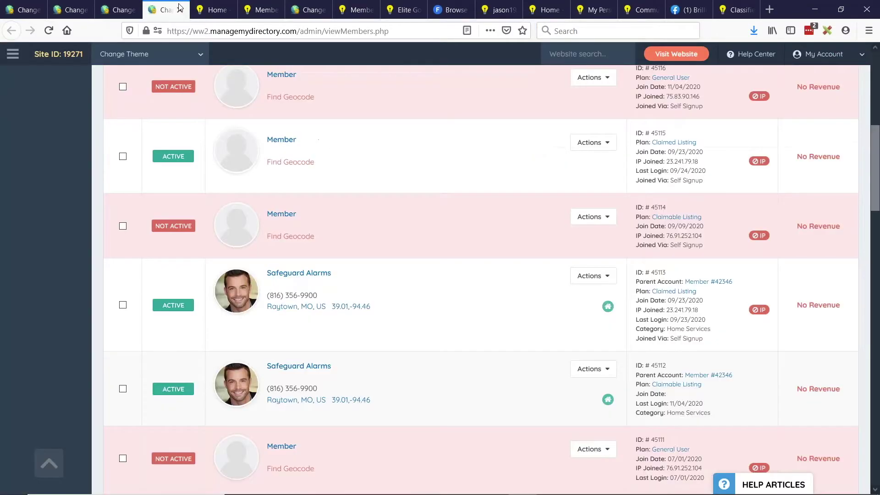
pyautogui.click(134, 6)
pyautogui.tripleClick(192, 178)
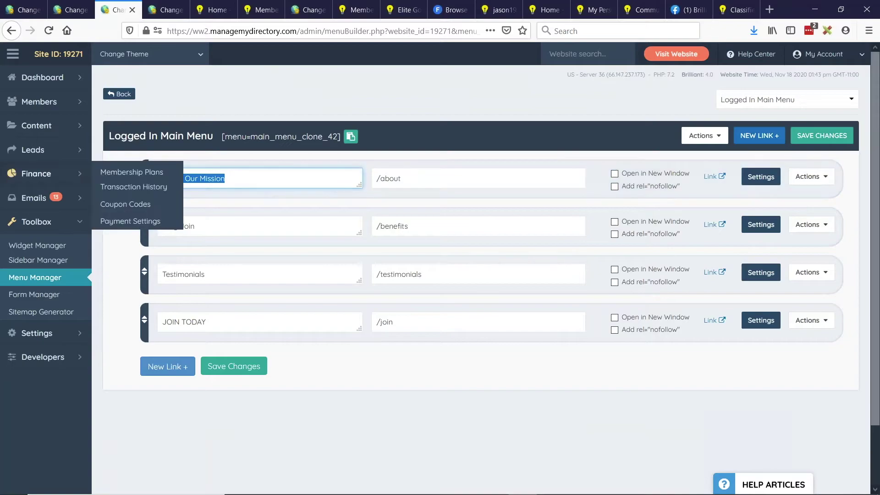
pyautogui.press('BackSpace')
pyautogui.write('MY')
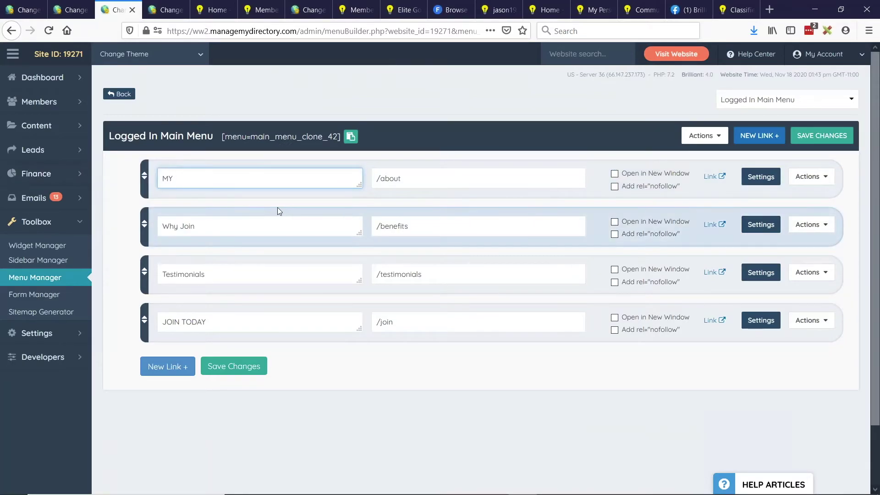
pyautogui.press('BackSpace')
pyautogui.press('BackSpace')
pyautogui.write('y Dashboard')
pyautogui.tripleClick(418, 179)
pyautogui.write('/account/home')
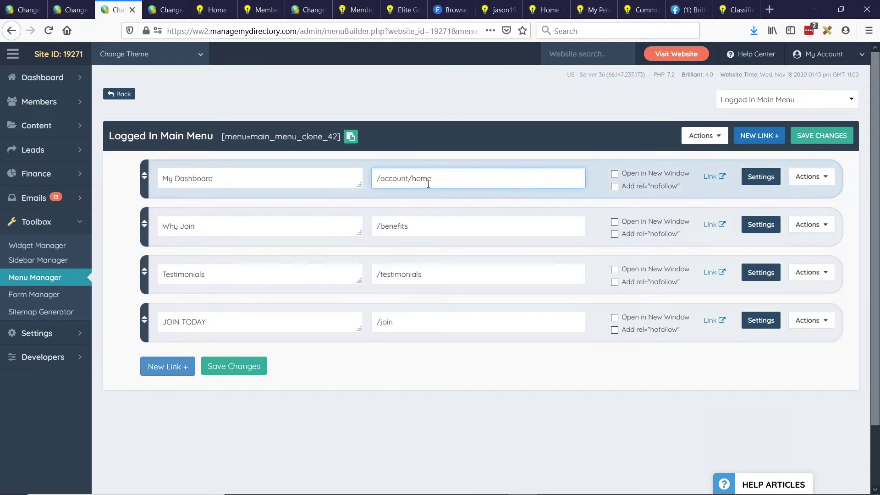
pyautogui.click(714, 177)
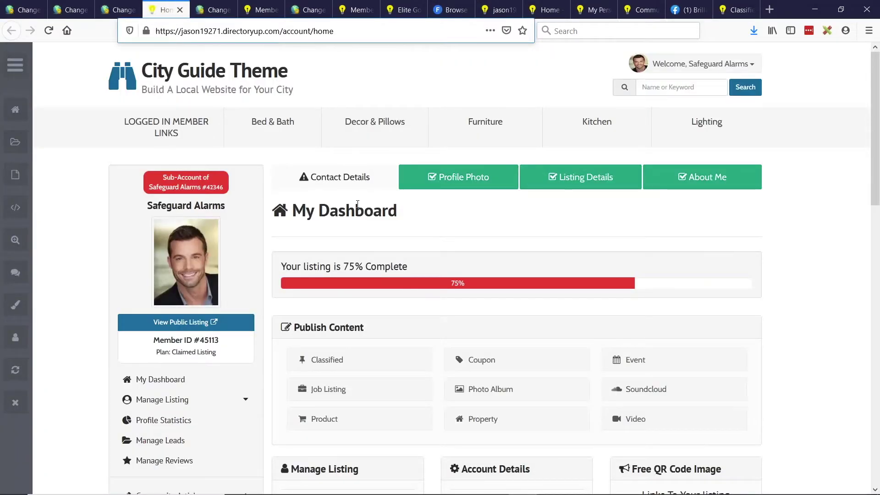
# Step: Open Classified under Publish Content and select its /account/classifieds/add path
pyautogui.scroll(-3, 440, 268)
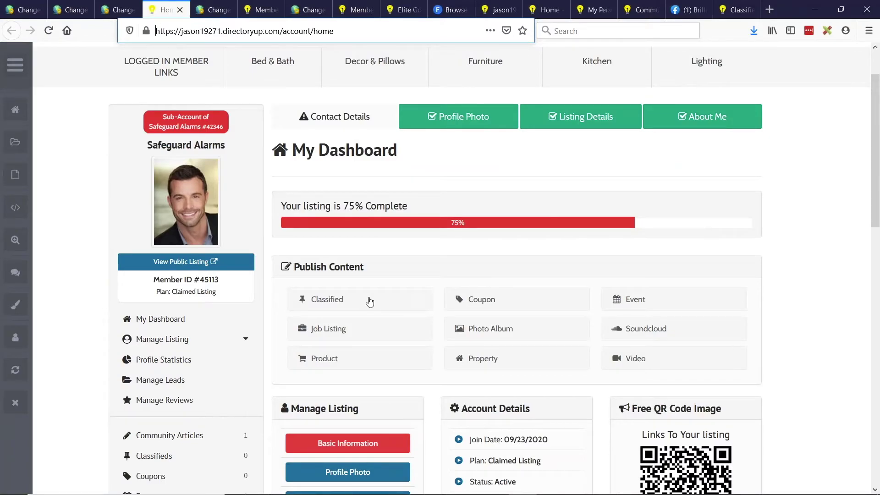
pyautogui.click(336, 303)
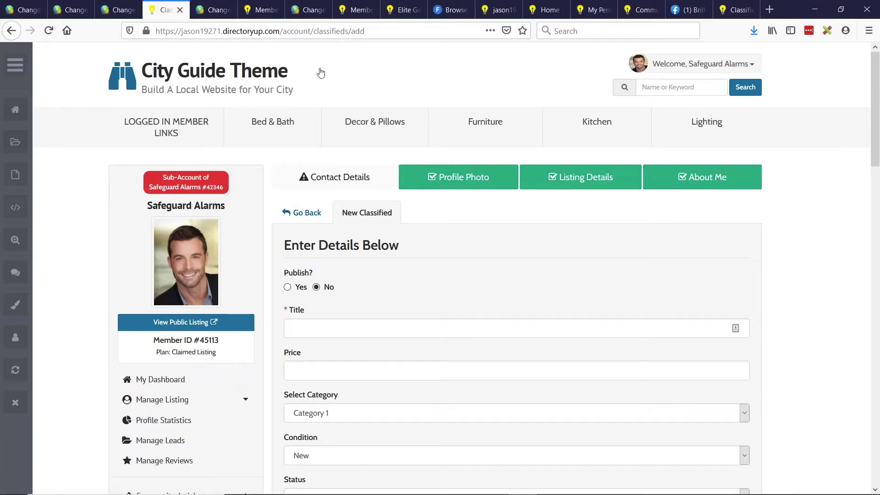
pyautogui.moveTo(281, 31); pyautogui.dragTo(410, 33)
pyautogui.hotkey('ctrl', 'c')
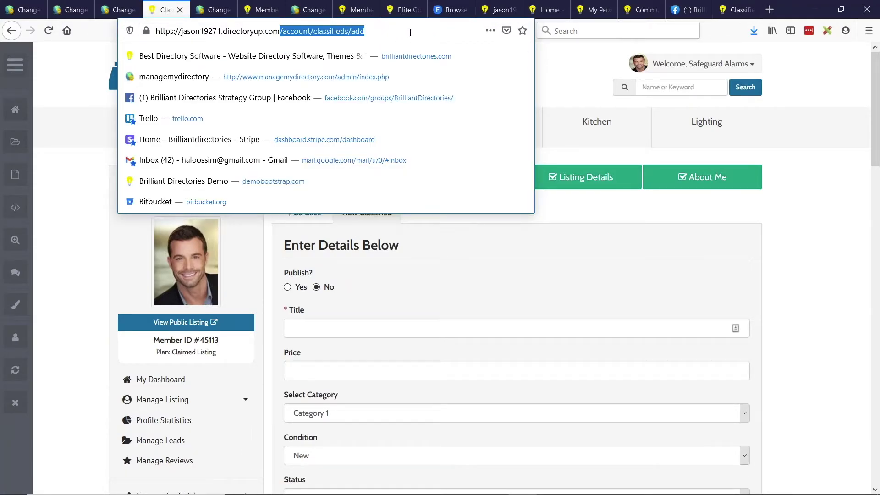
# Step: Rename the second link to 'Add New Classified' and paste in its new classified form URL
pyautogui.click(117, 10)
pyautogui.click(216, 229)
pyautogui.tripleClick(216, 229)
pyautogui.write('Ad')
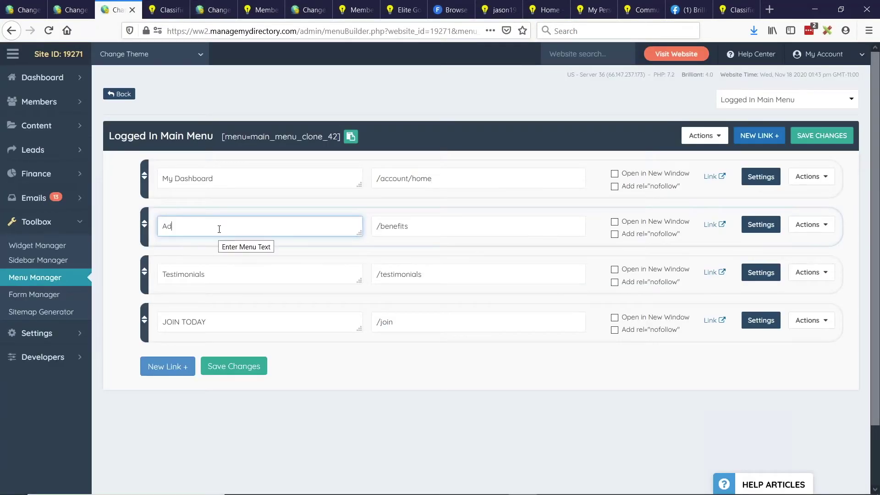
pyautogui.write('d New Classified')
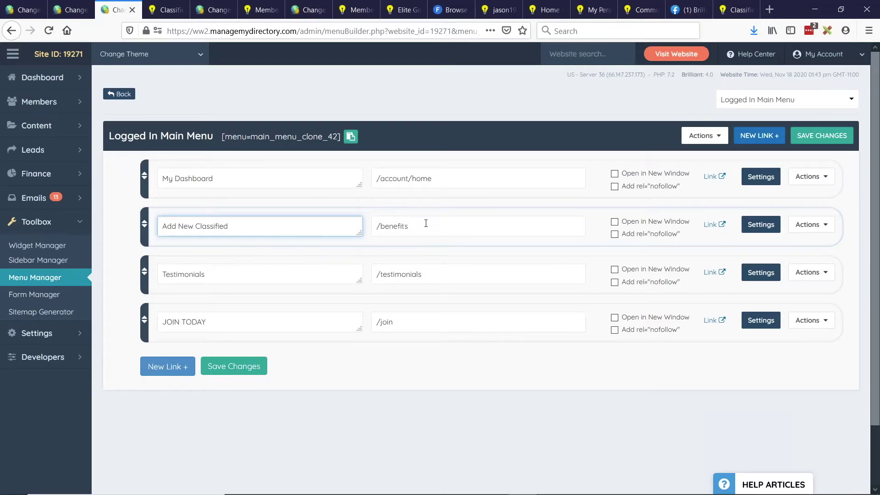
pyautogui.tripleClick(425, 225)
pyautogui.hotkey('ctrl', 'v')
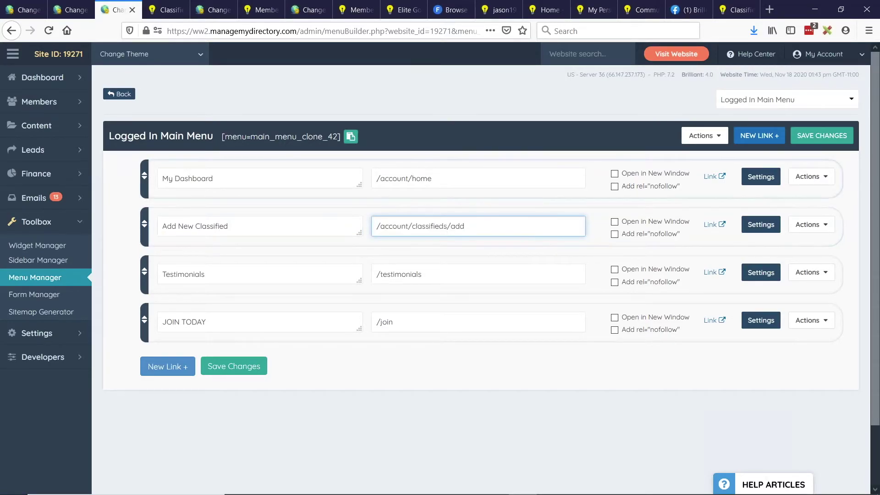
# Step: Rename the Testimonials link to 'Find Matches' with URL /search_results
pyautogui.moveTo(220, 275); pyautogui.dragTo(103, 274)
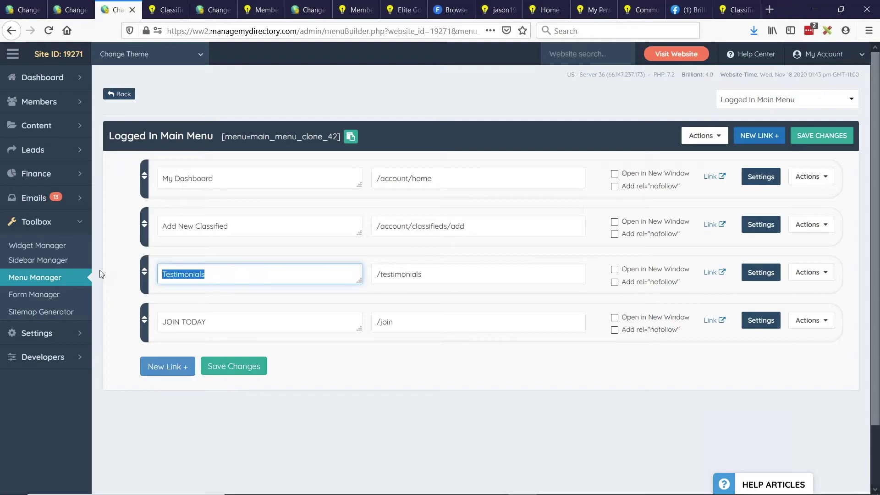
pyautogui.write('Find Matches')
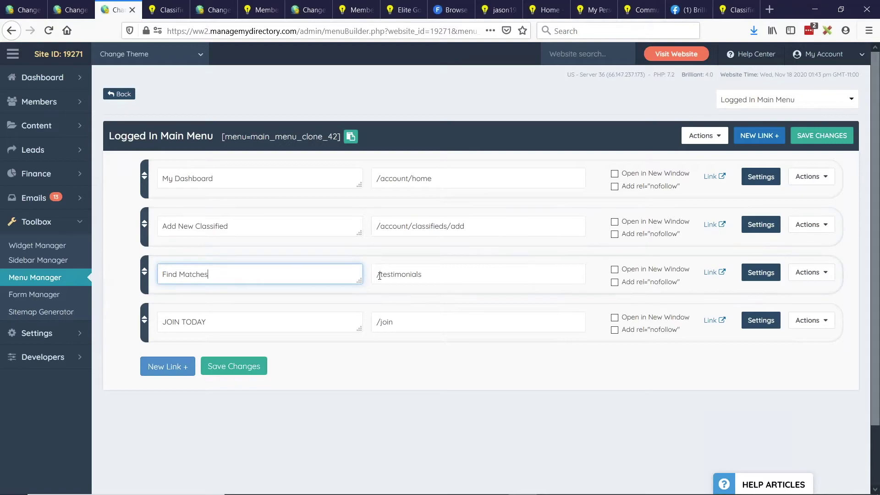
pyautogui.moveTo(379, 276); pyautogui.dragTo(477, 275)
pyautogui.write('/search_results')
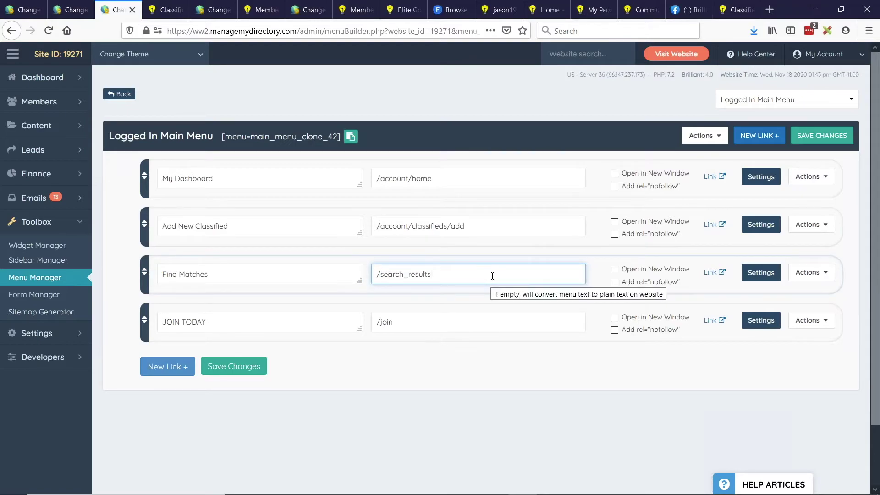
# Step: Change JOIN TODAY to 'Members-Only Content' at /members-only and save the menu
pyautogui.tripleClick(235, 317)
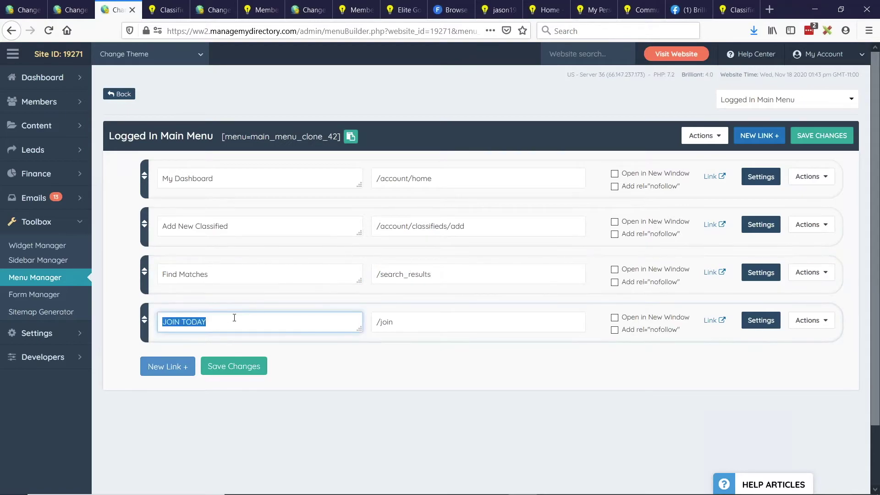
pyautogui.write('Members-Only Content')
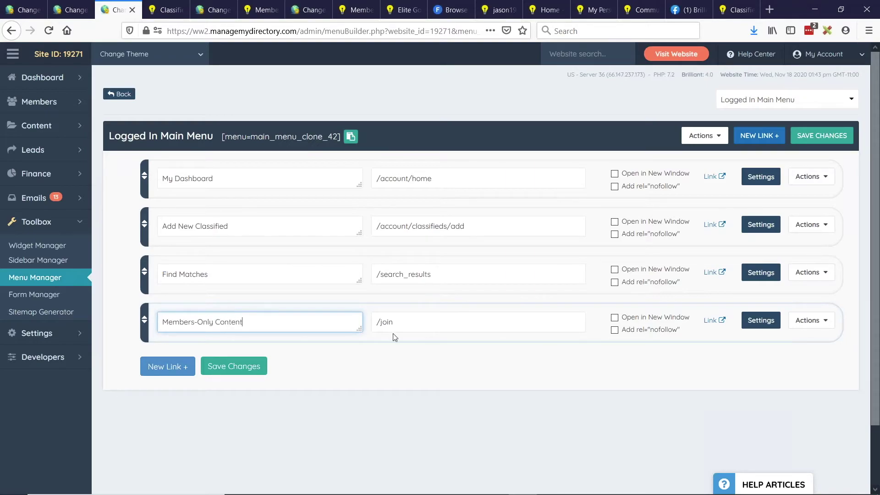
pyautogui.doubleClick(387, 322)
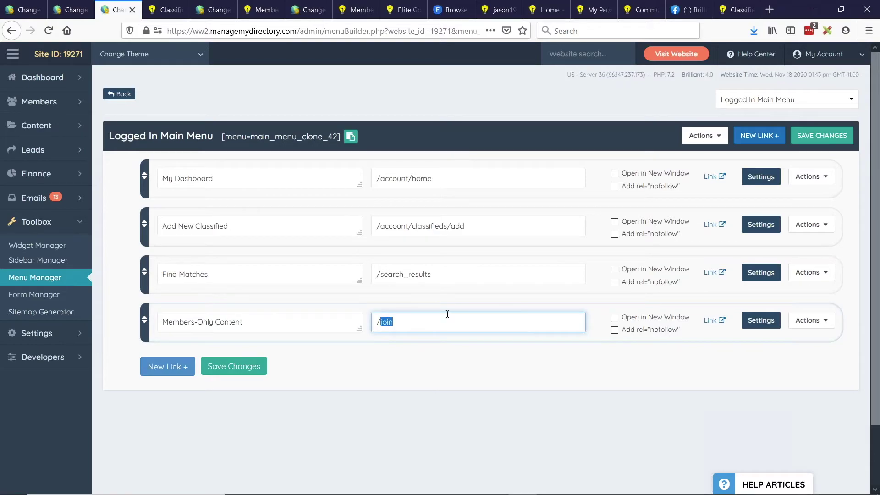
pyautogui.write('members-only')
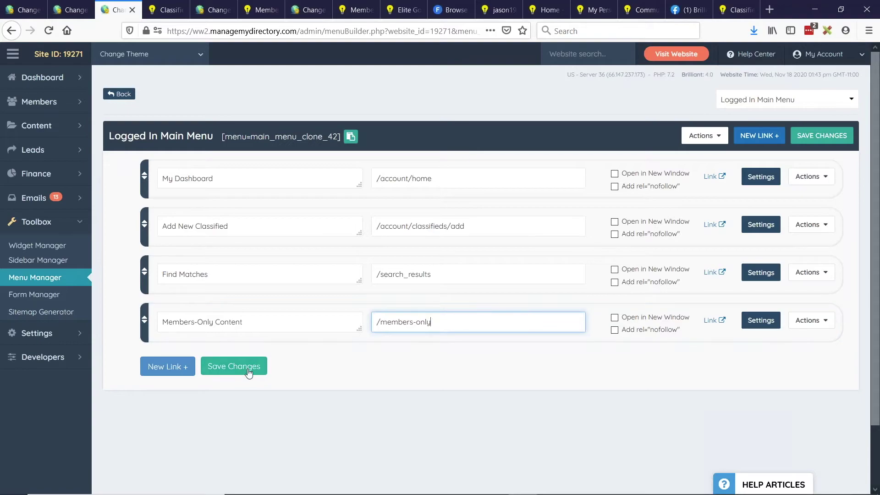
pyautogui.click(248, 371)
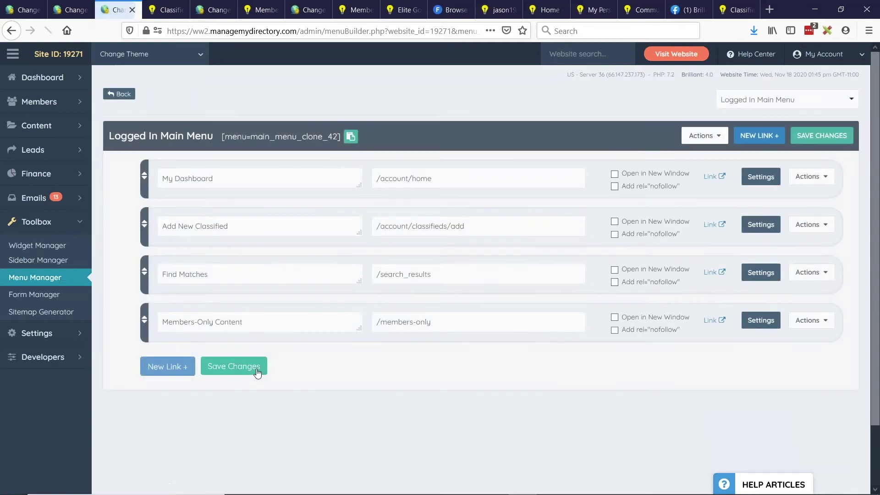
pyautogui.click(30, 284)
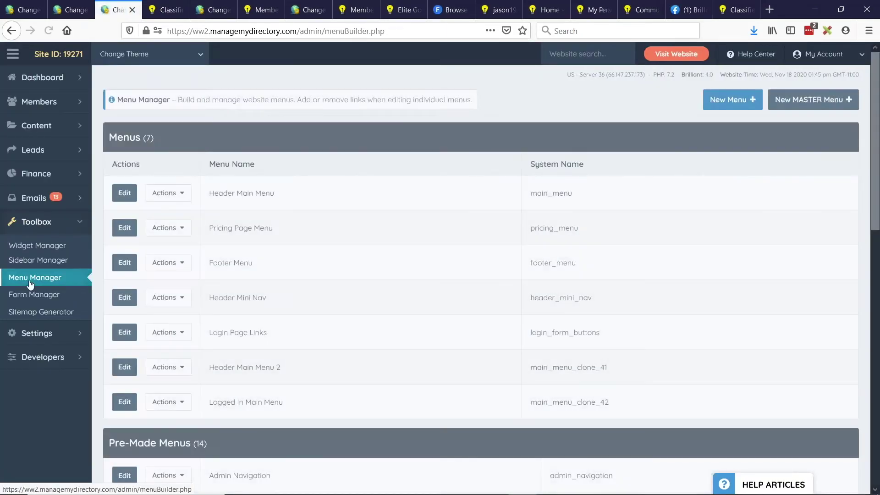
# Step: Highlight the Header Main Menu and Logged In Main Menu entries in the menu list
pyautogui.moveTo(214, 193); pyautogui.dragTo(282, 198)
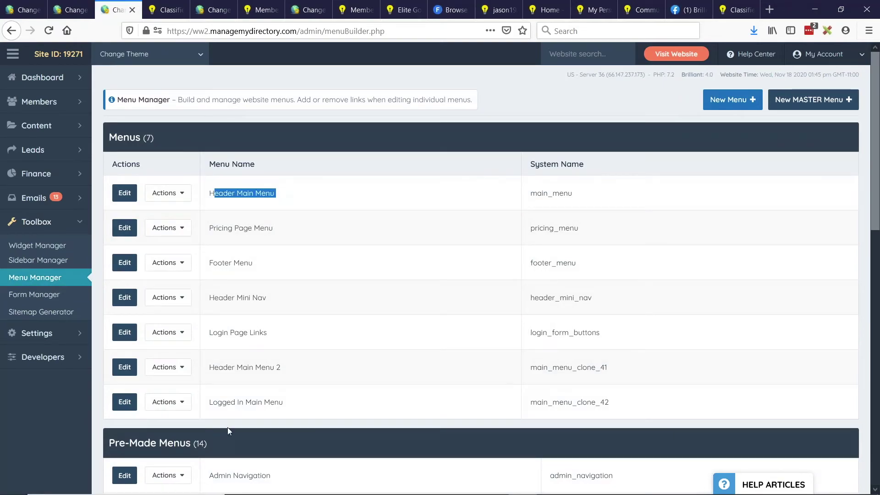
pyautogui.moveTo(212, 401); pyautogui.dragTo(285, 403)
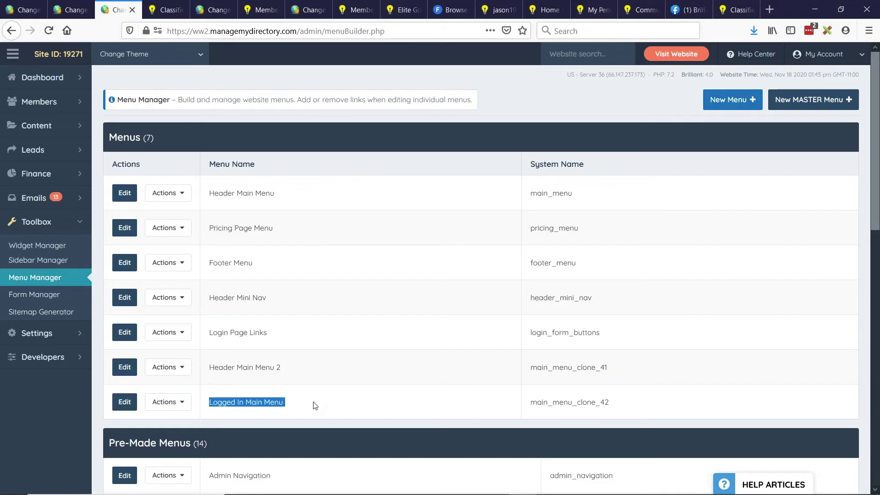
pyautogui.click(80, 334)
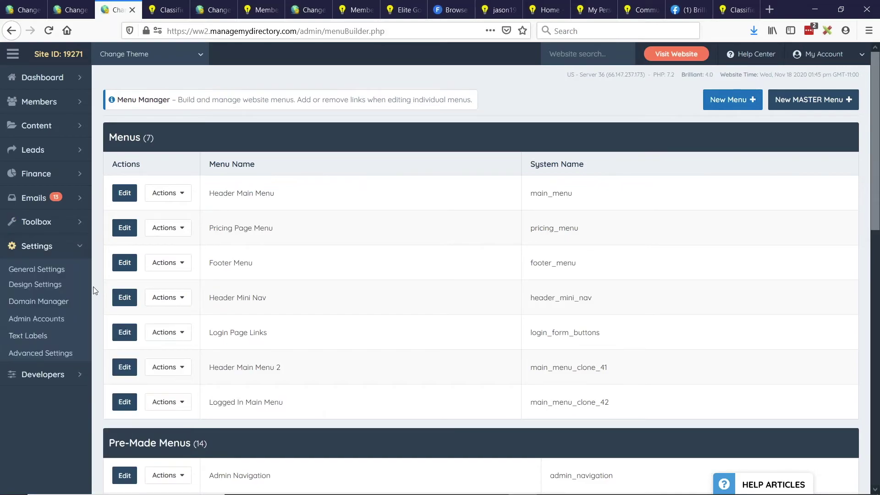
# Step: Under Main Menu Design, keep Header Main Menu as public, set Members Main Menu to Logged In Main Menu, and save
pyautogui.click(43, 287)
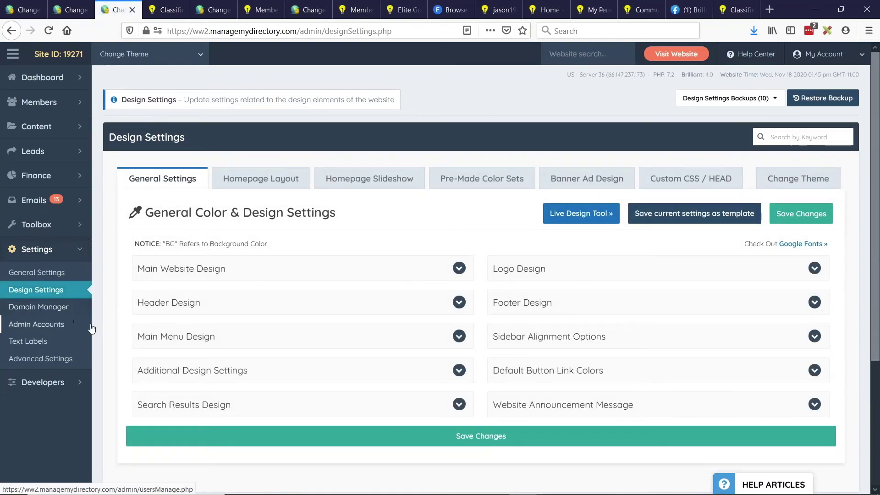
pyautogui.click(208, 345)
pyautogui.scroll(-4, 119, 291)
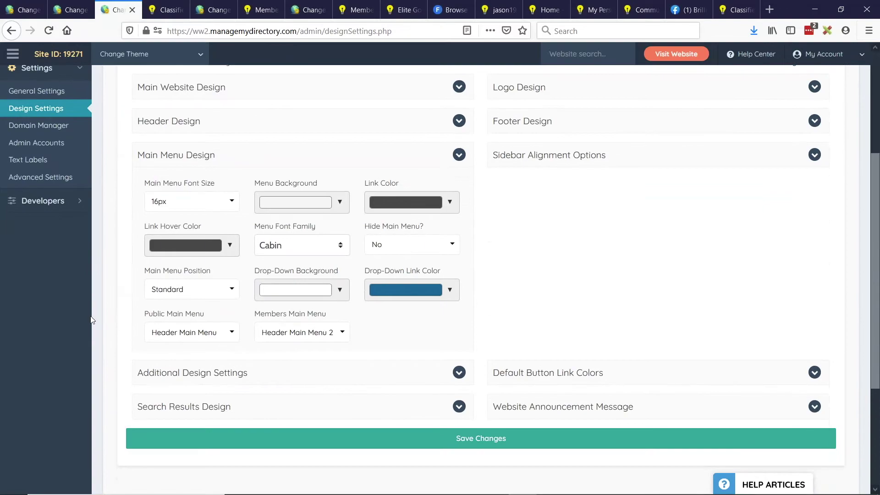
pyautogui.moveTo(145, 314); pyautogui.dragTo(205, 318)
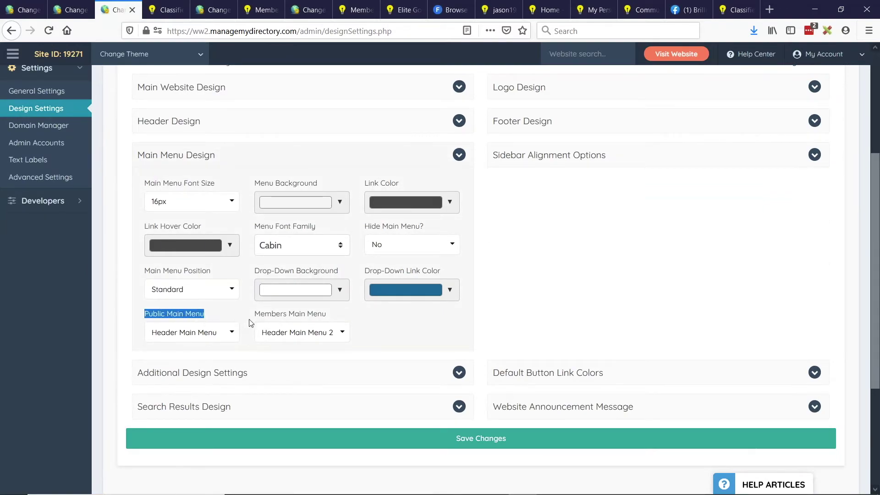
pyautogui.moveTo(253, 314); pyautogui.dragTo(329, 314)
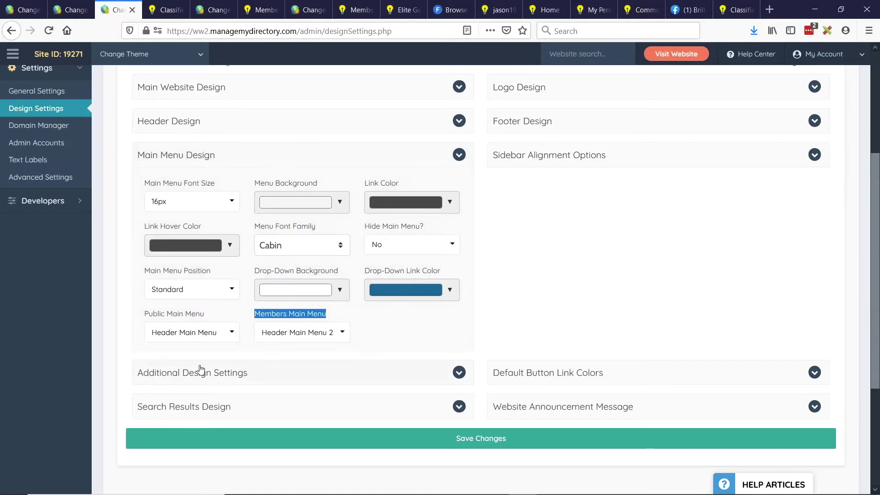
pyautogui.click(212, 339)
pyautogui.click(184, 367)
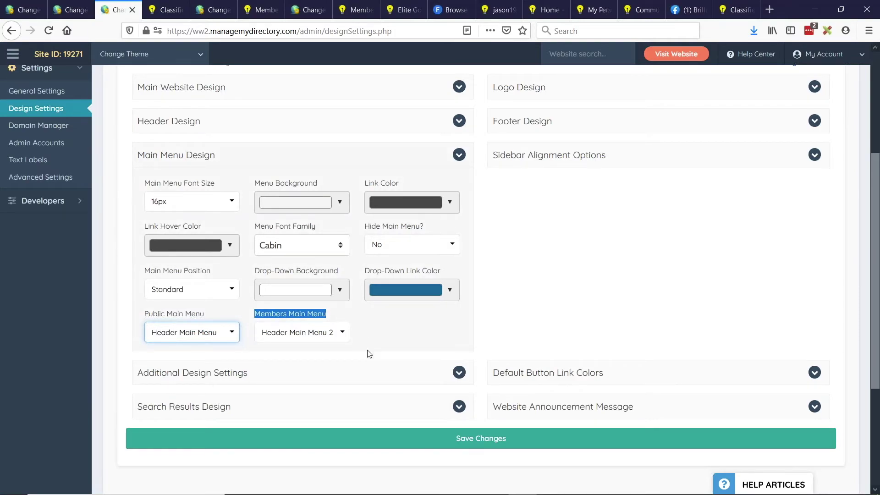
pyautogui.click(328, 337)
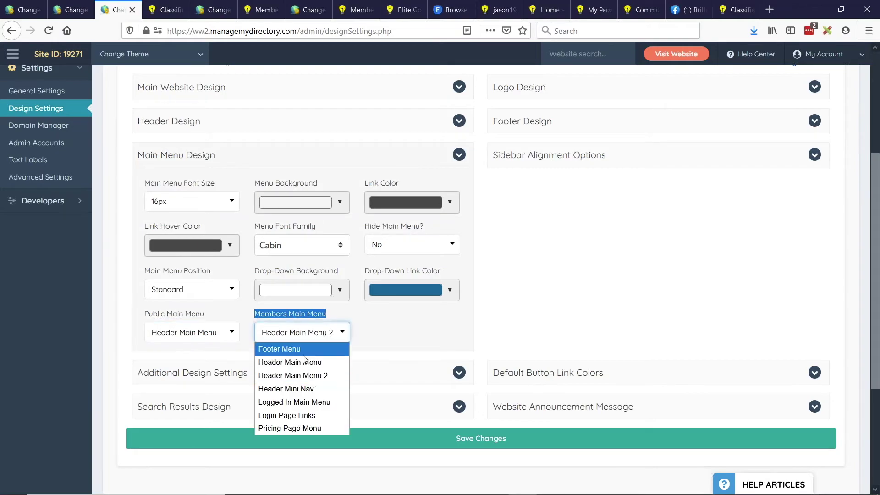
pyautogui.click(281, 407)
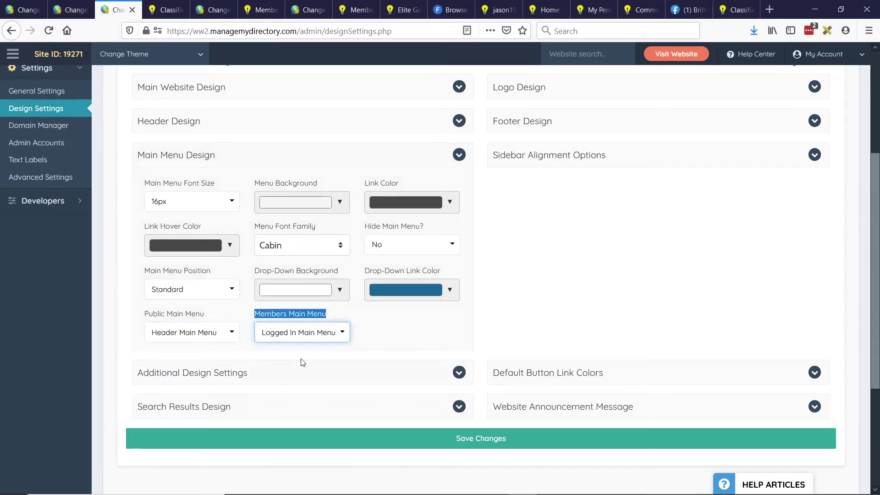
pyautogui.click(387, 439)
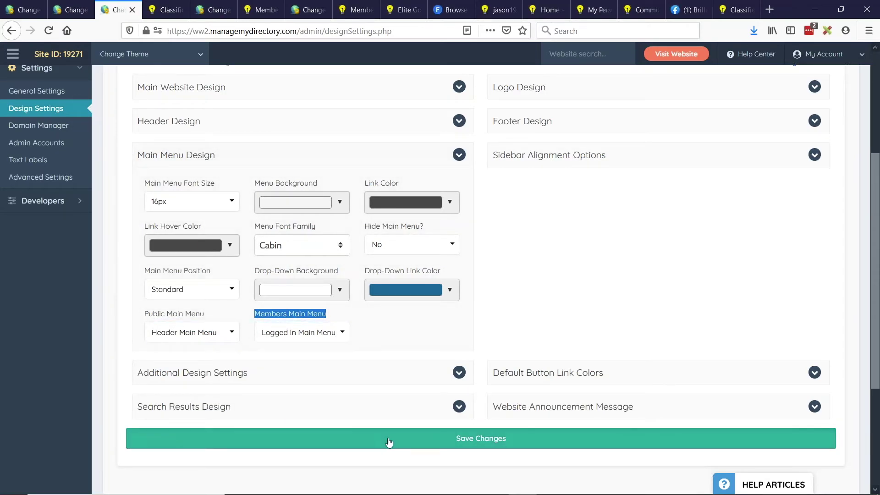
# Step: Reload the logged-in member site and return to its home page to view the new header
pyautogui.click(165, 9)
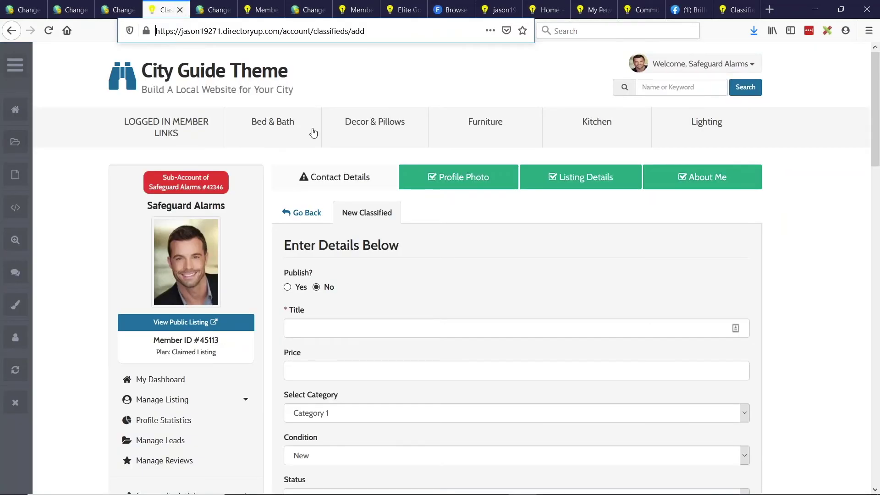
pyautogui.click(49, 35)
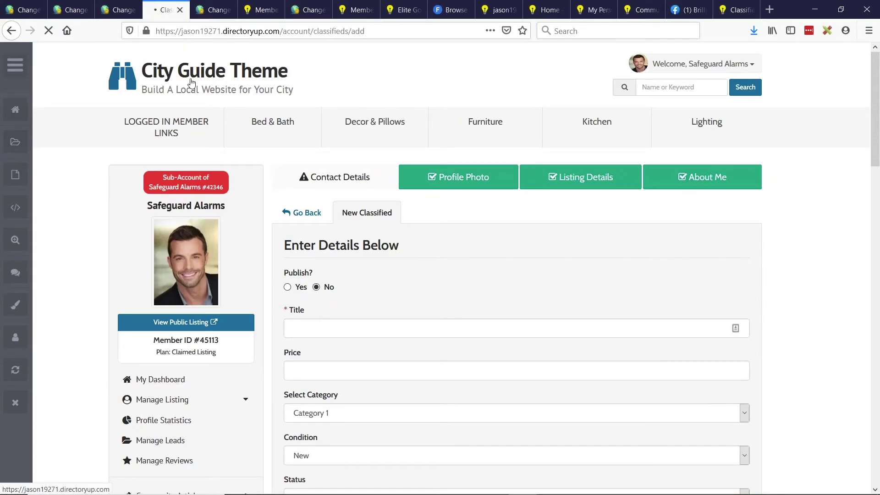
pyautogui.click(191, 83)
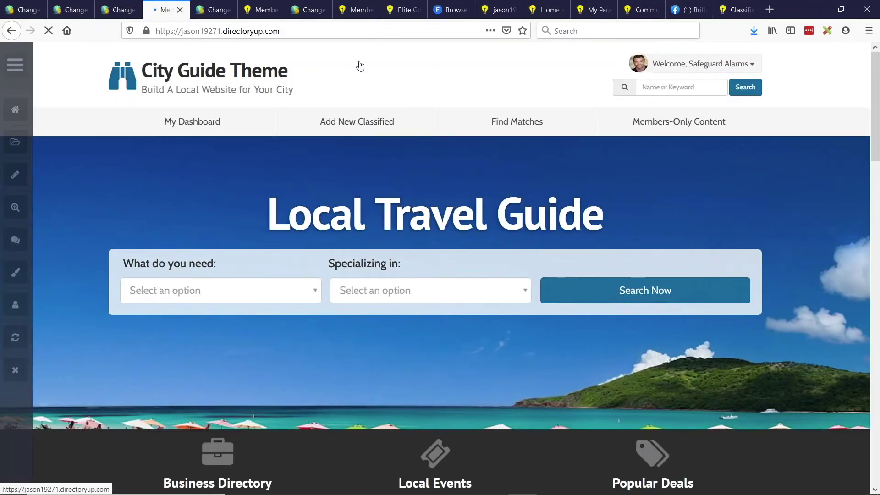
pyautogui.click(697, 64)
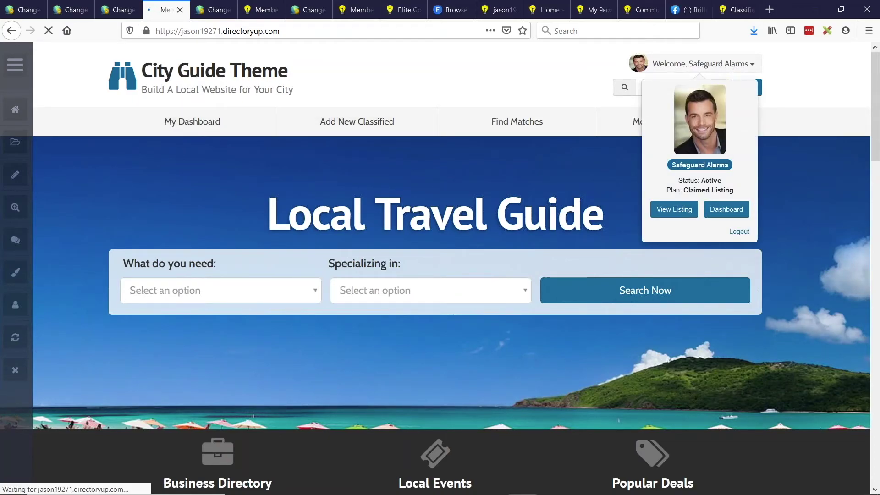
pyautogui.click(747, 65)
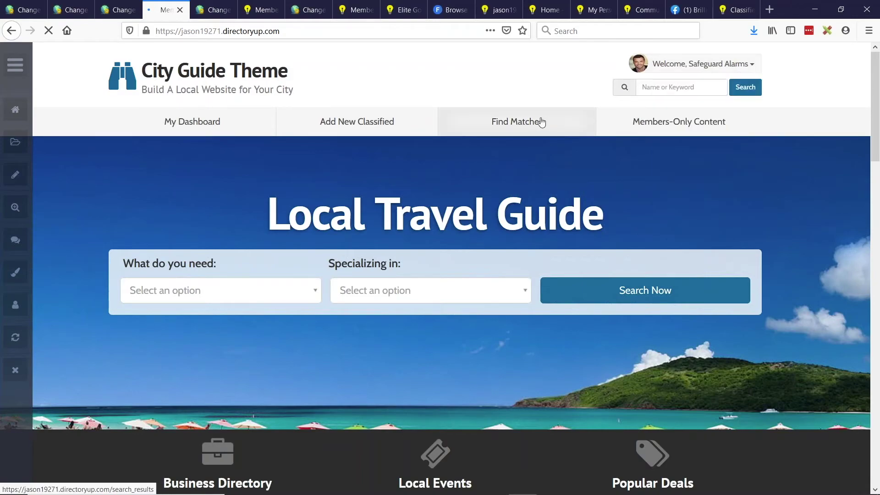
# Step: Visit My Dashboard, Add New Classified and Find Matches from the header menu
pyautogui.click(197, 125)
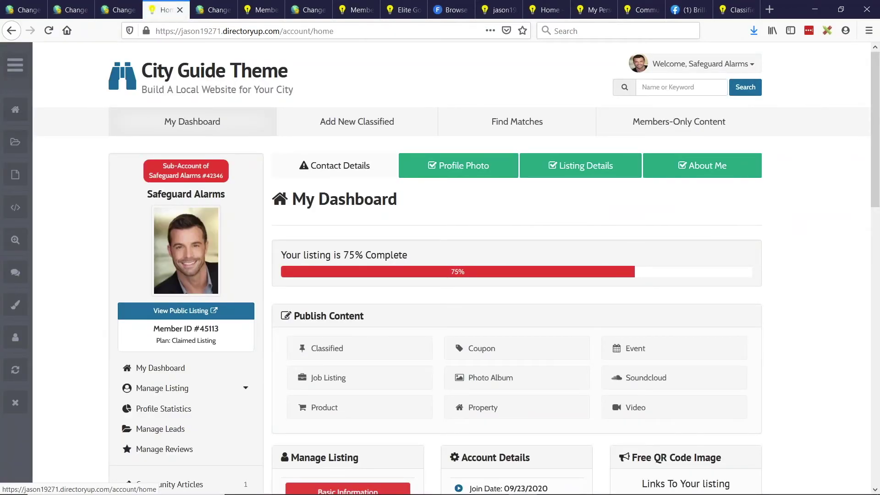
pyautogui.click(334, 131)
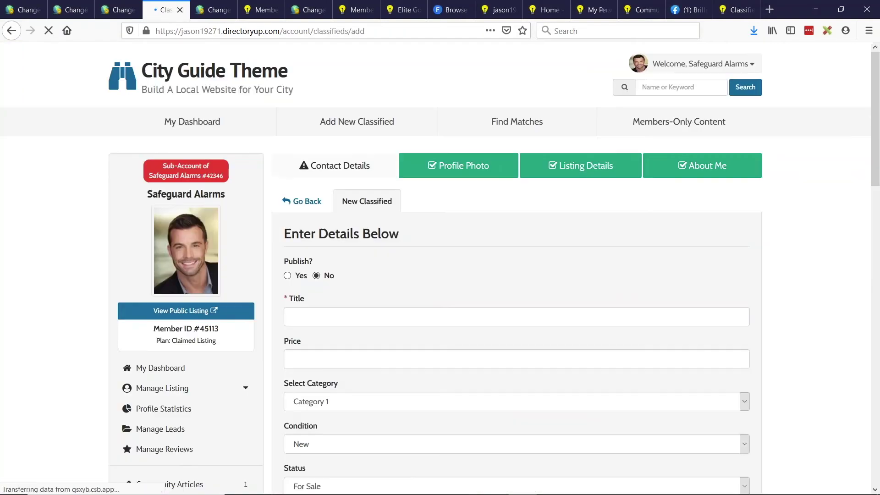
pyautogui.click(519, 132)
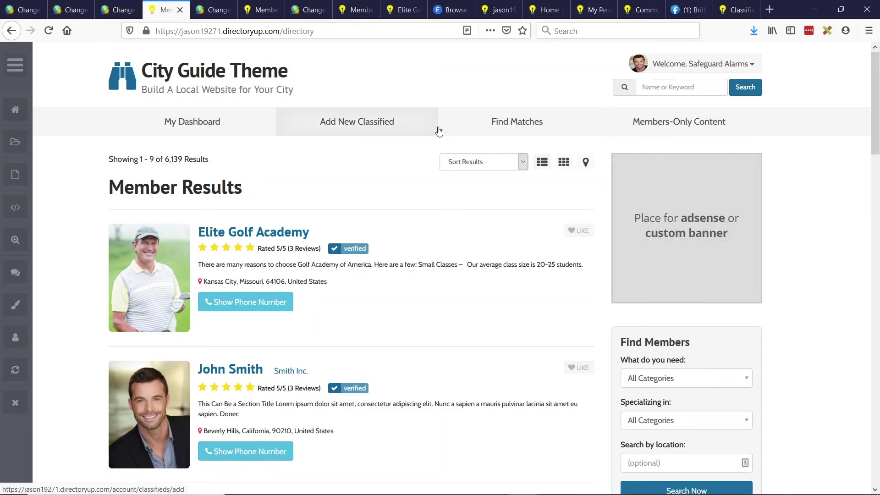
# Step: Review the Members Main Menu setting back on the Design Settings page
pyautogui.click(120, 10)
pyautogui.scroll(3, 69, 137)
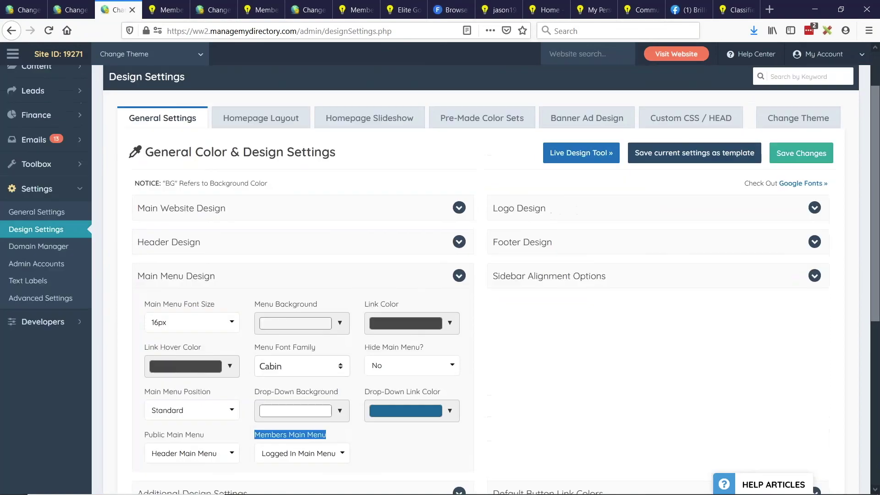
pyautogui.scroll(-3, 133, 171)
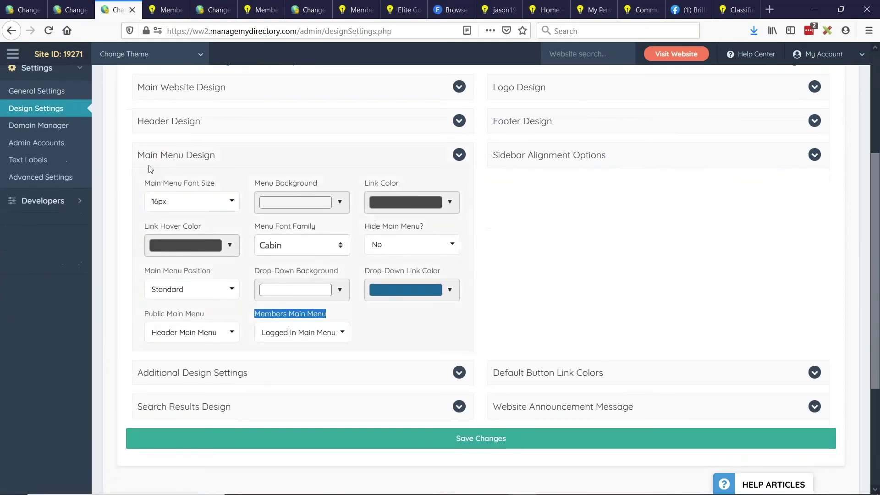
pyautogui.click(141, 318)
pyautogui.moveTo(142, 318); pyautogui.dragTo(328, 316)
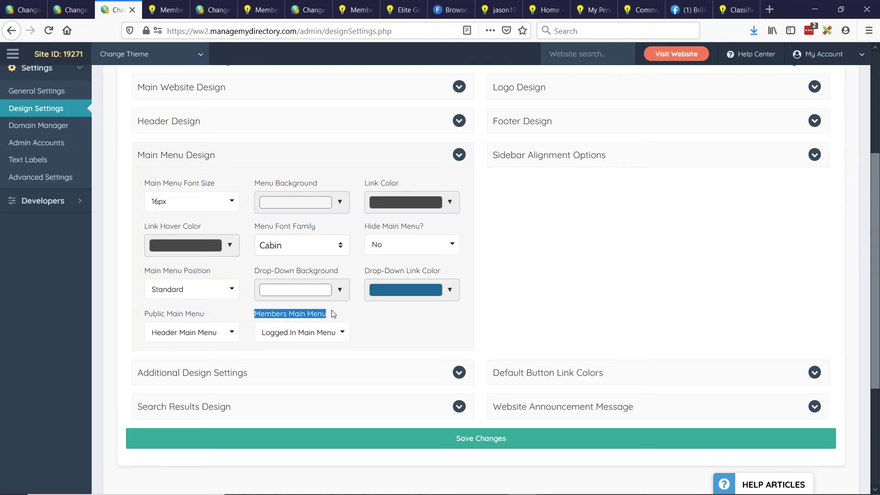
pyautogui.click(314, 318)
pyautogui.scroll(5, 402, 318)
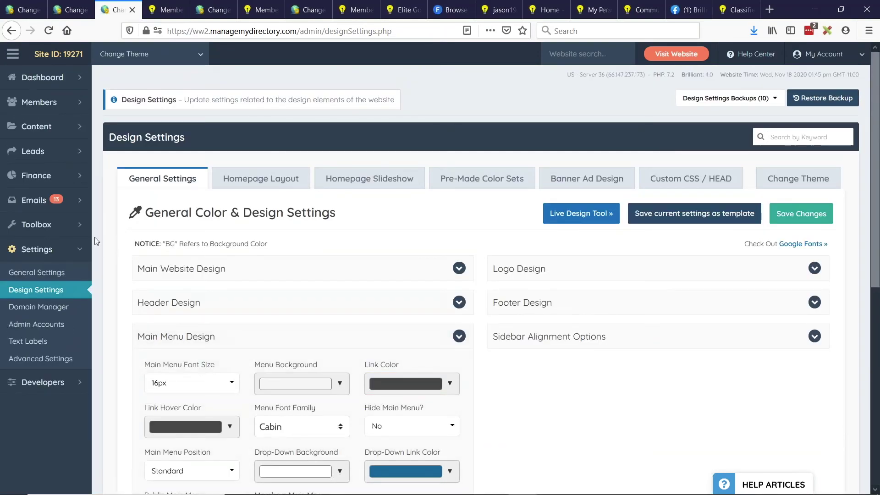
# Step: Go to Toolbox > Menu Manager and show the Actions for Header Main Menu
pyautogui.click(32, 227)
pyautogui.click(29, 288)
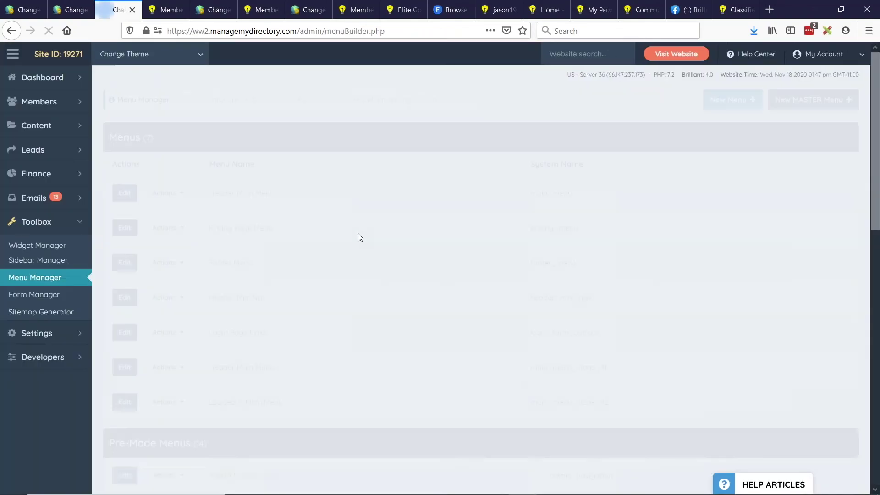
pyautogui.click(167, 193)
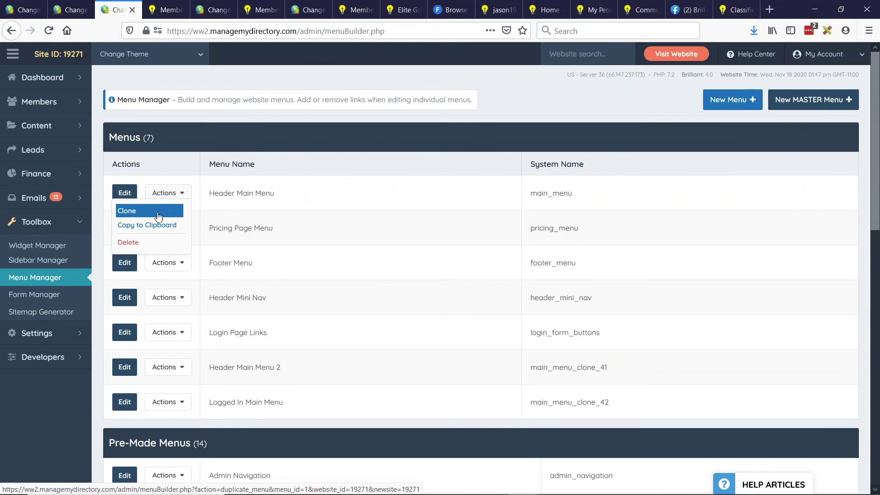
# Step: Dismiss the Header Main Menu actions and switch to the Custom Menus slides
pyautogui.click(158, 216)
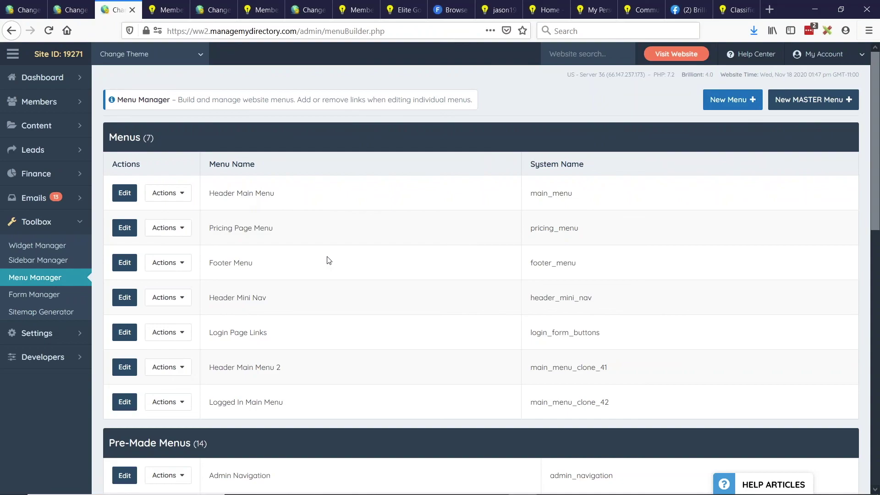
pyautogui.hotkey('alt', 'Tab')
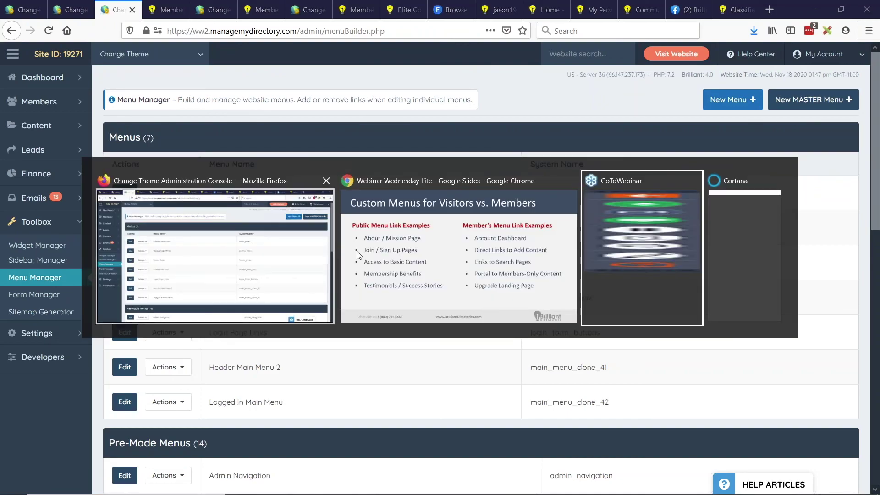